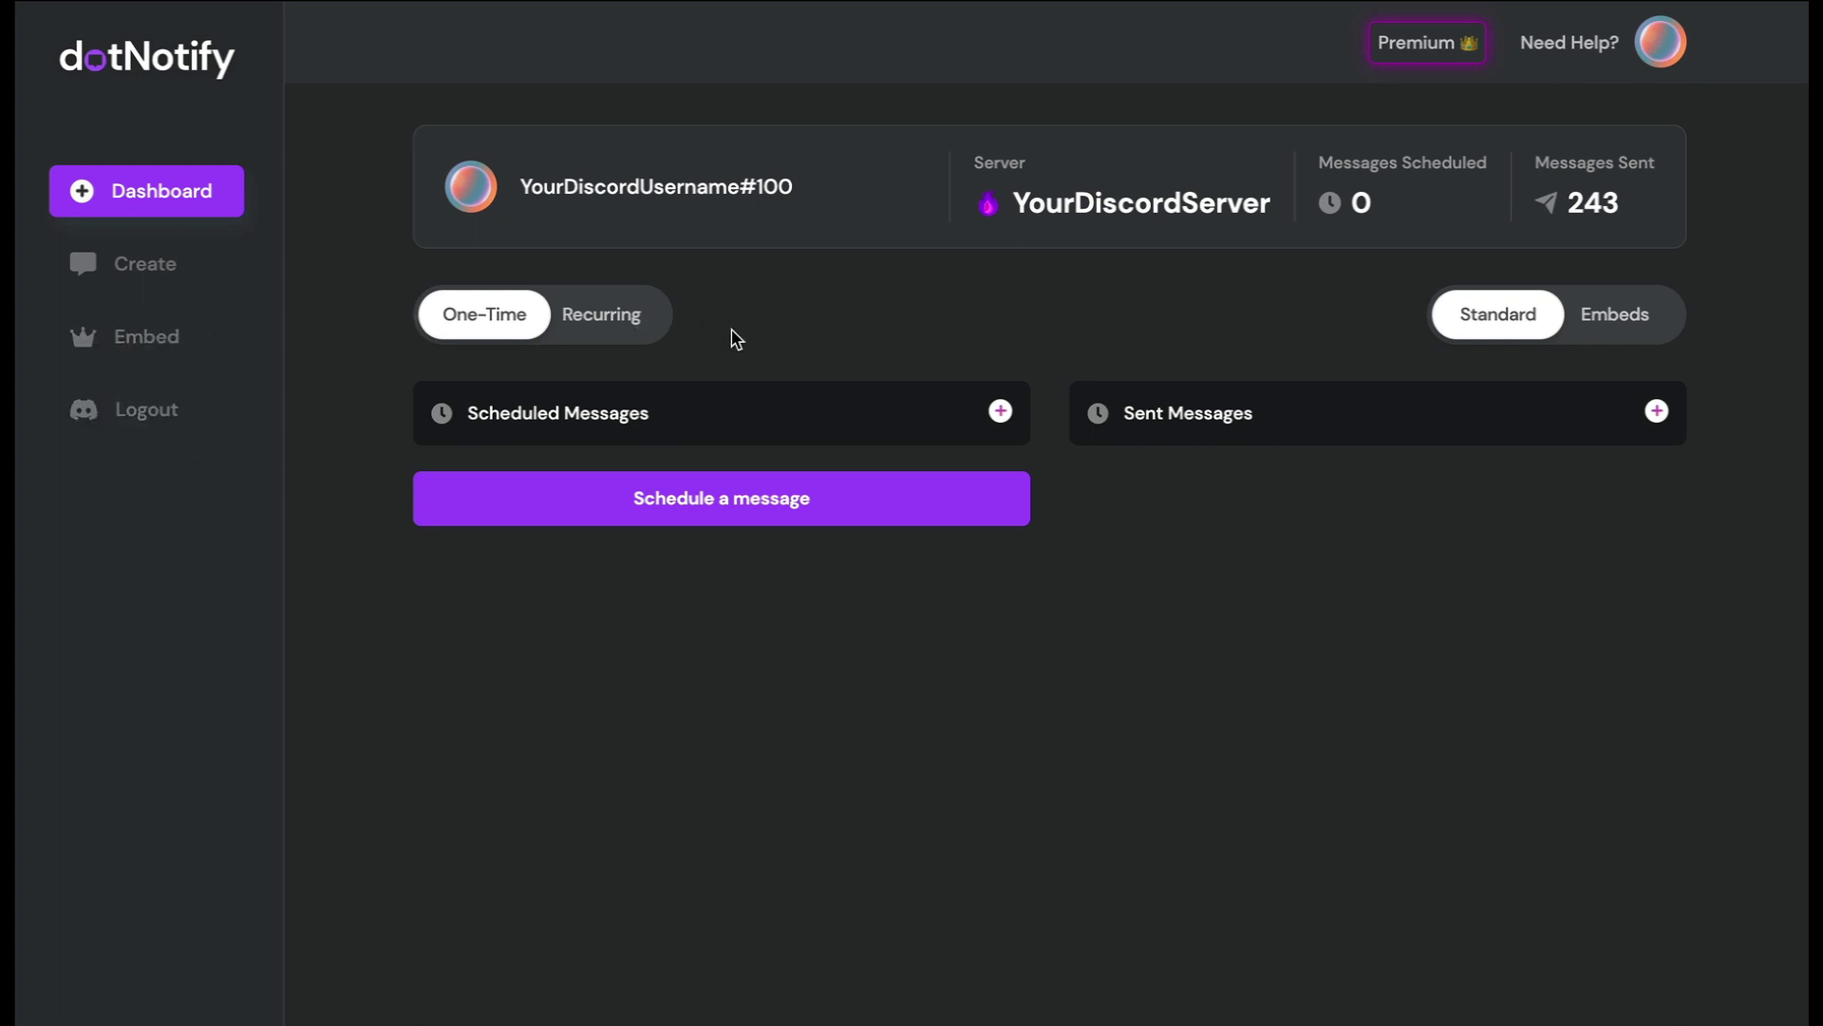
Preview the embed message view, return to standard messages, and start a new message.
left_click(1601, 336)
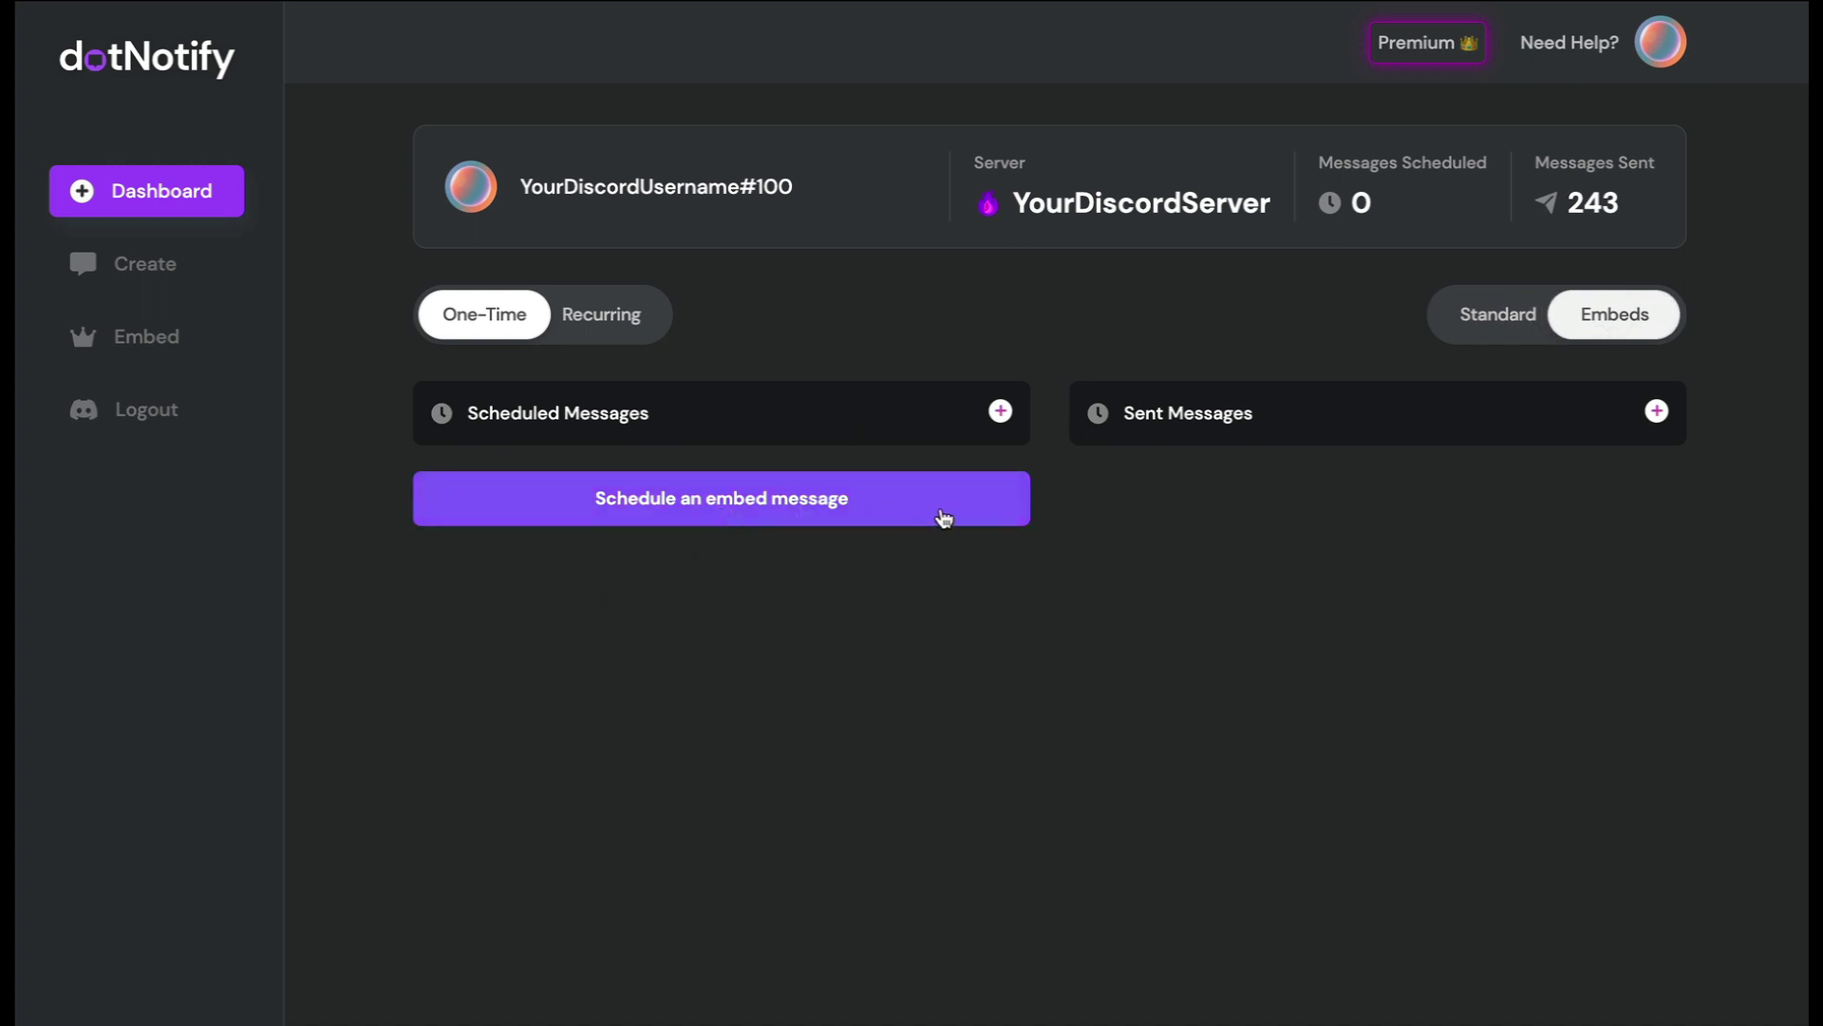
left_click(1483, 323)
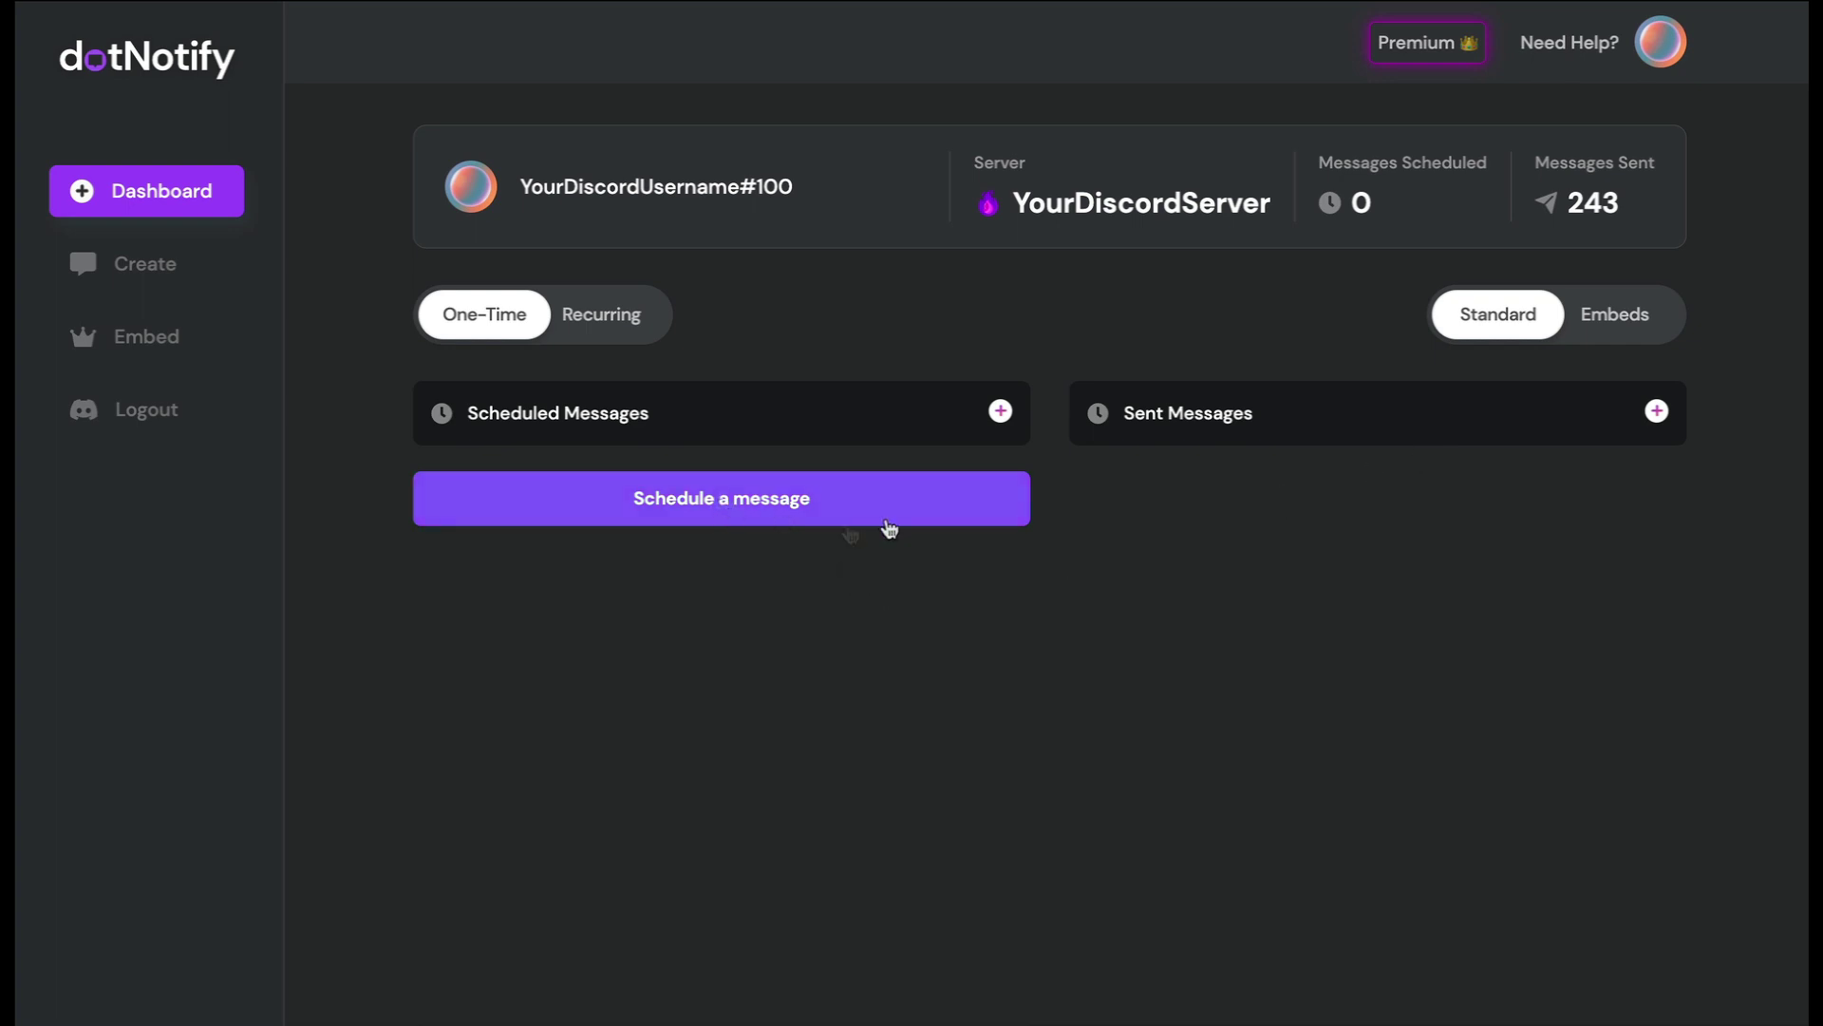
left_click(157, 275)
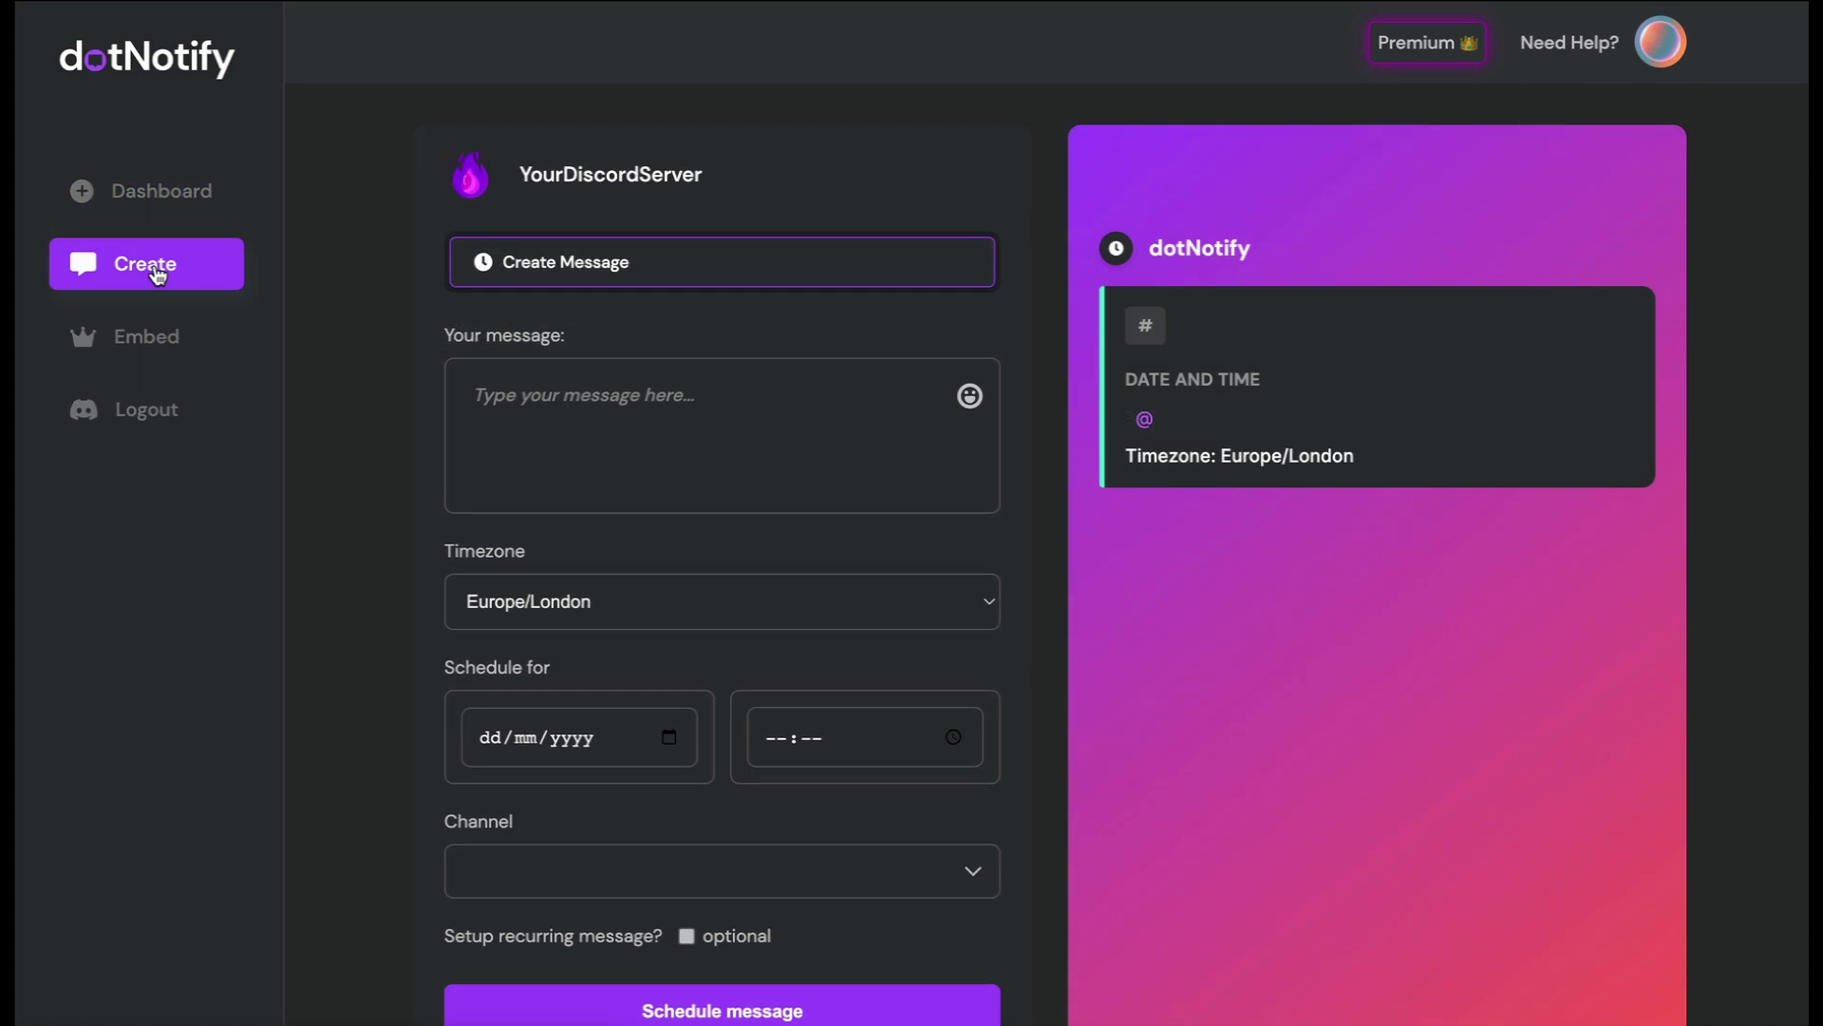
scroll(973, 506, "down", 1)
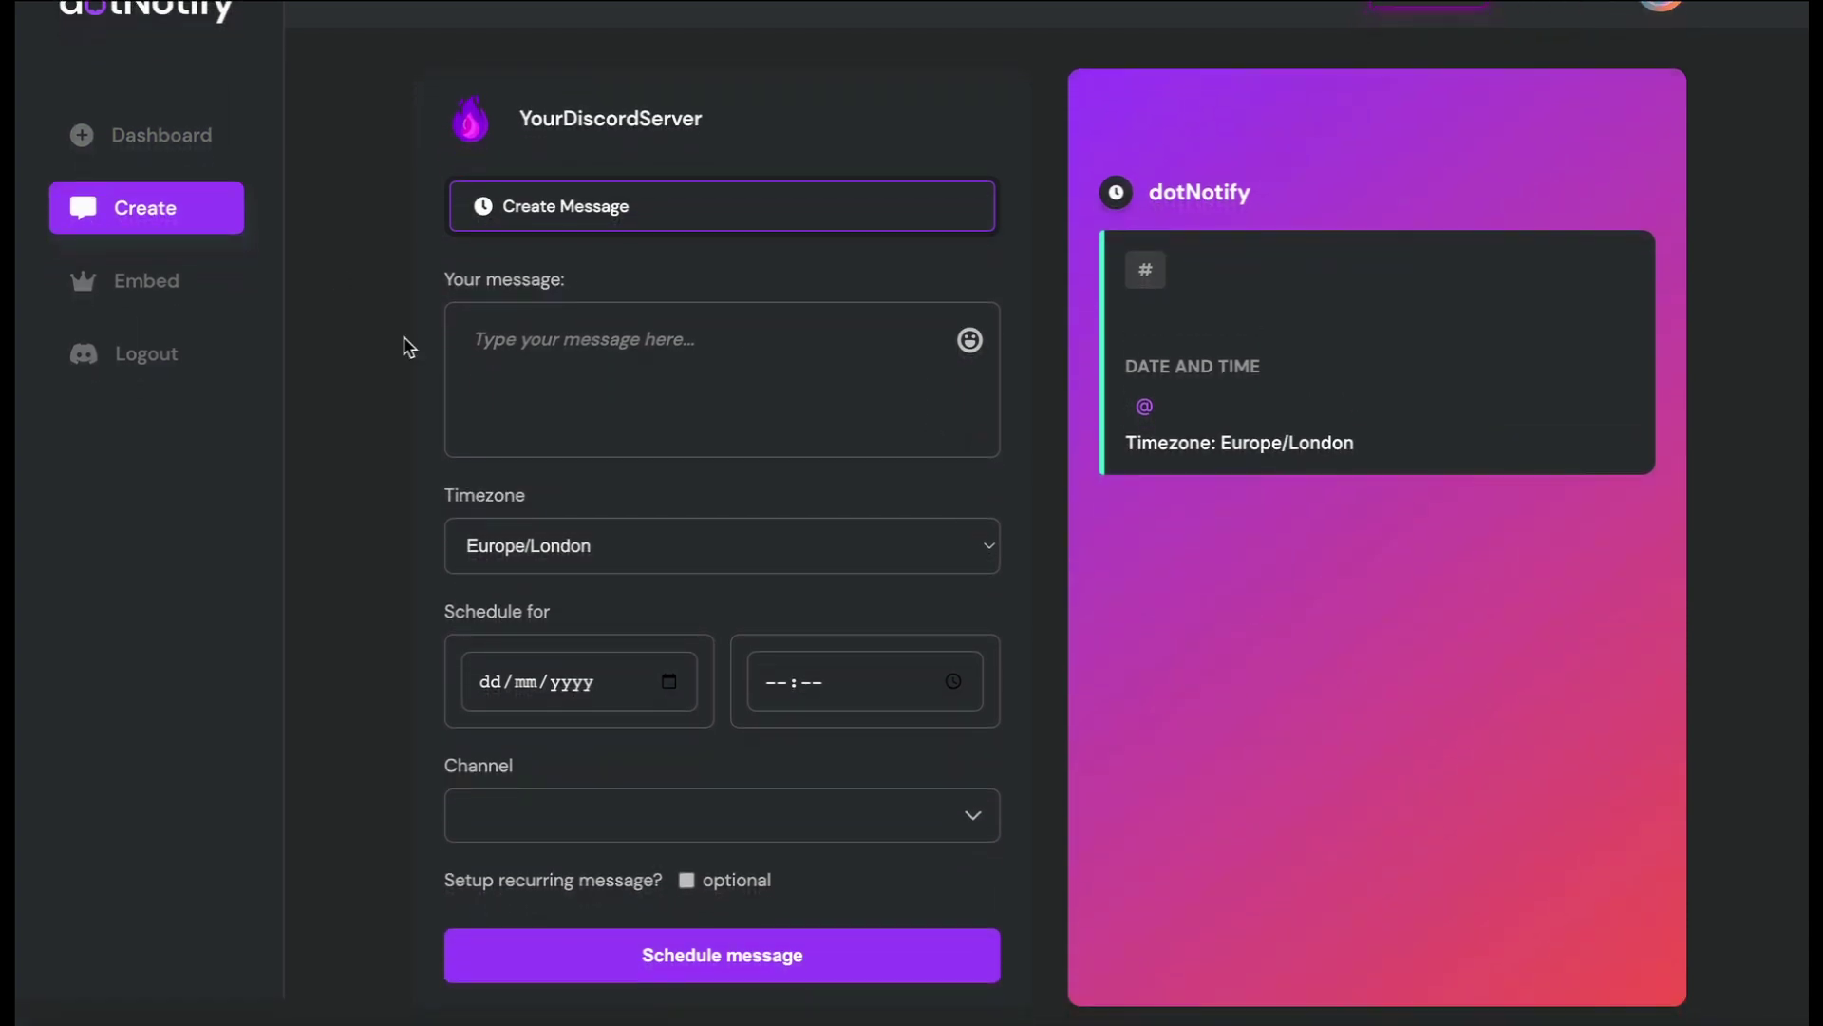
Write the message 'This is a reminder!' followed by the 😎 sunglasses emoji.
left_click(669, 339)
type("This is ")
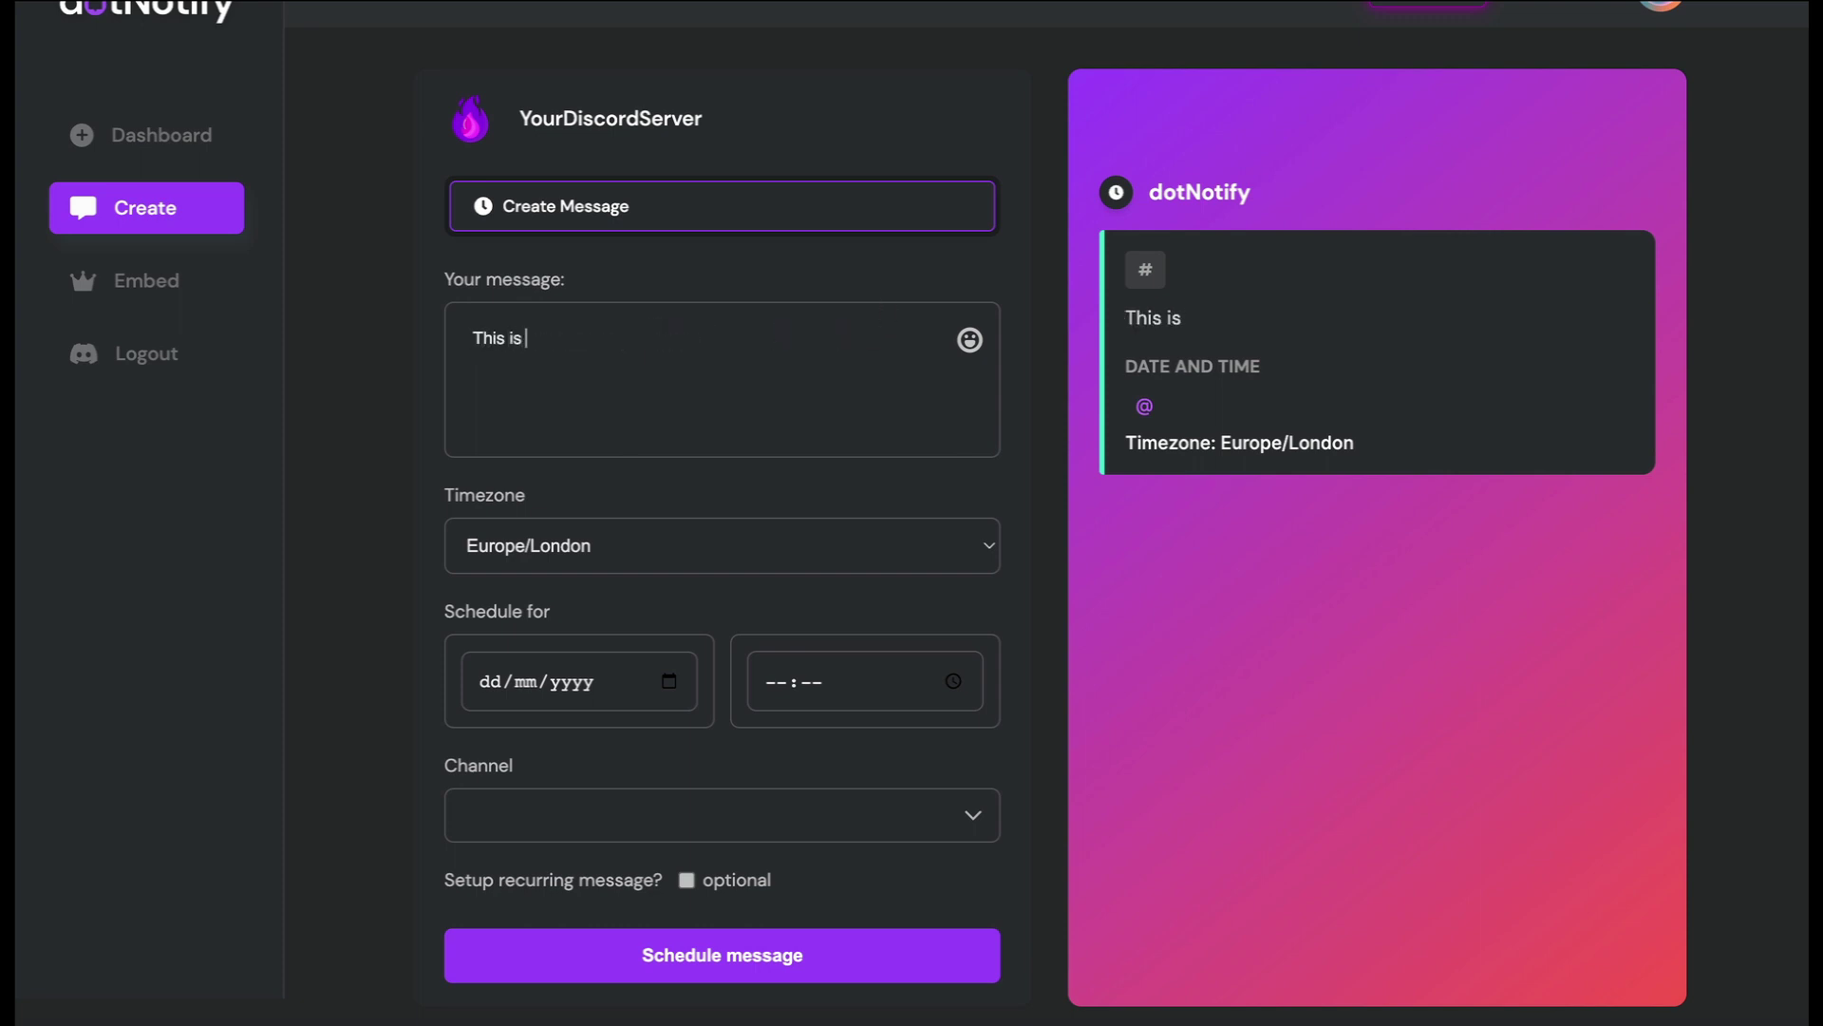
type("a reminder!")
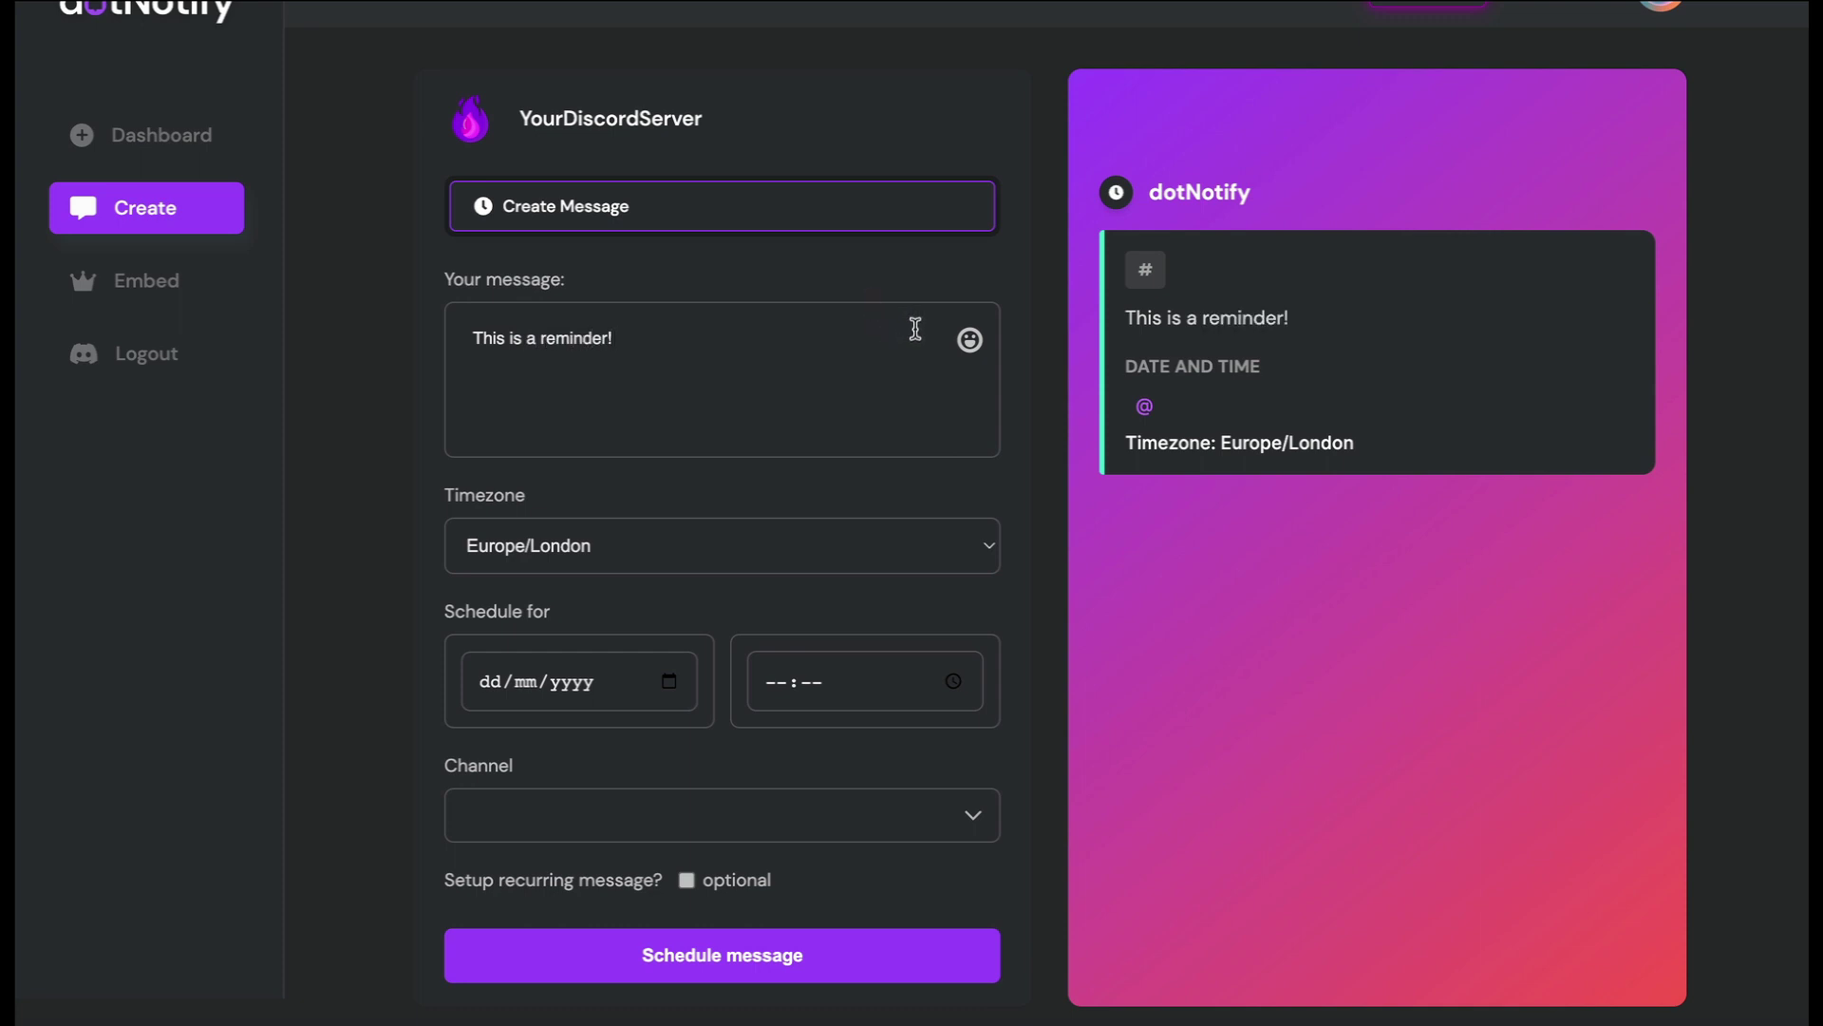
left_click(970, 340)
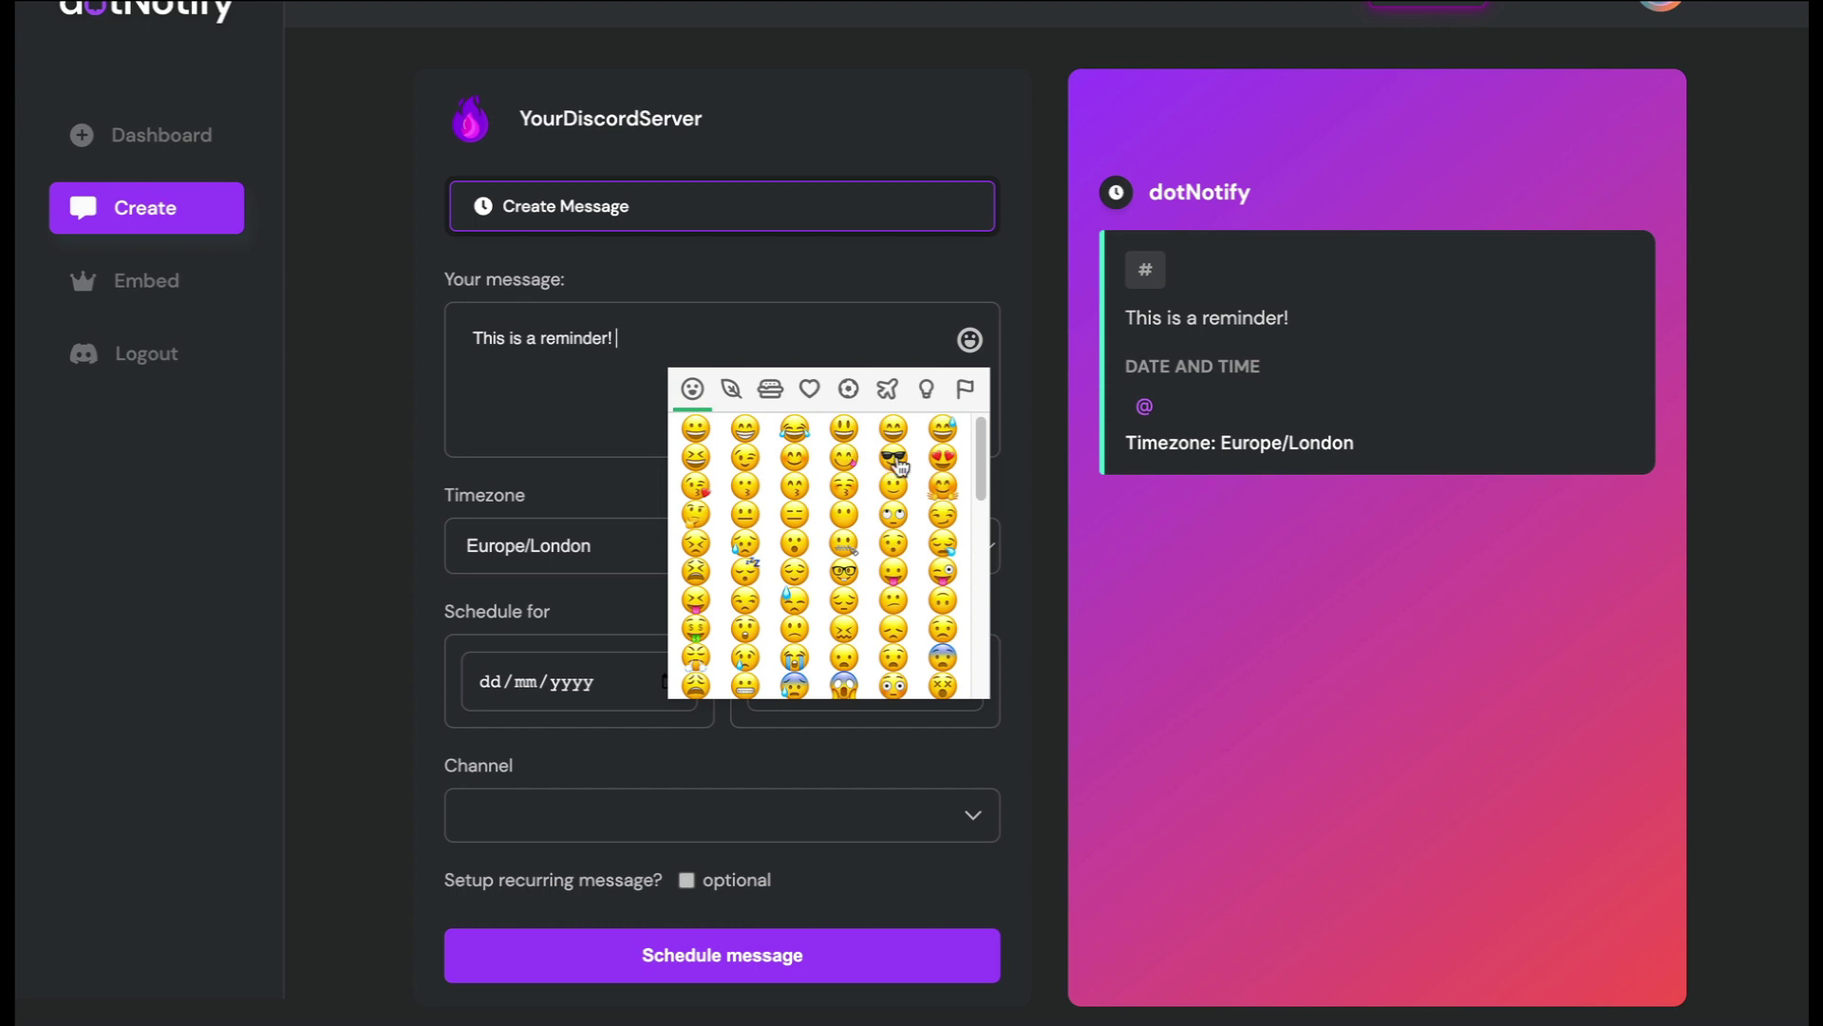
left_click(893, 457)
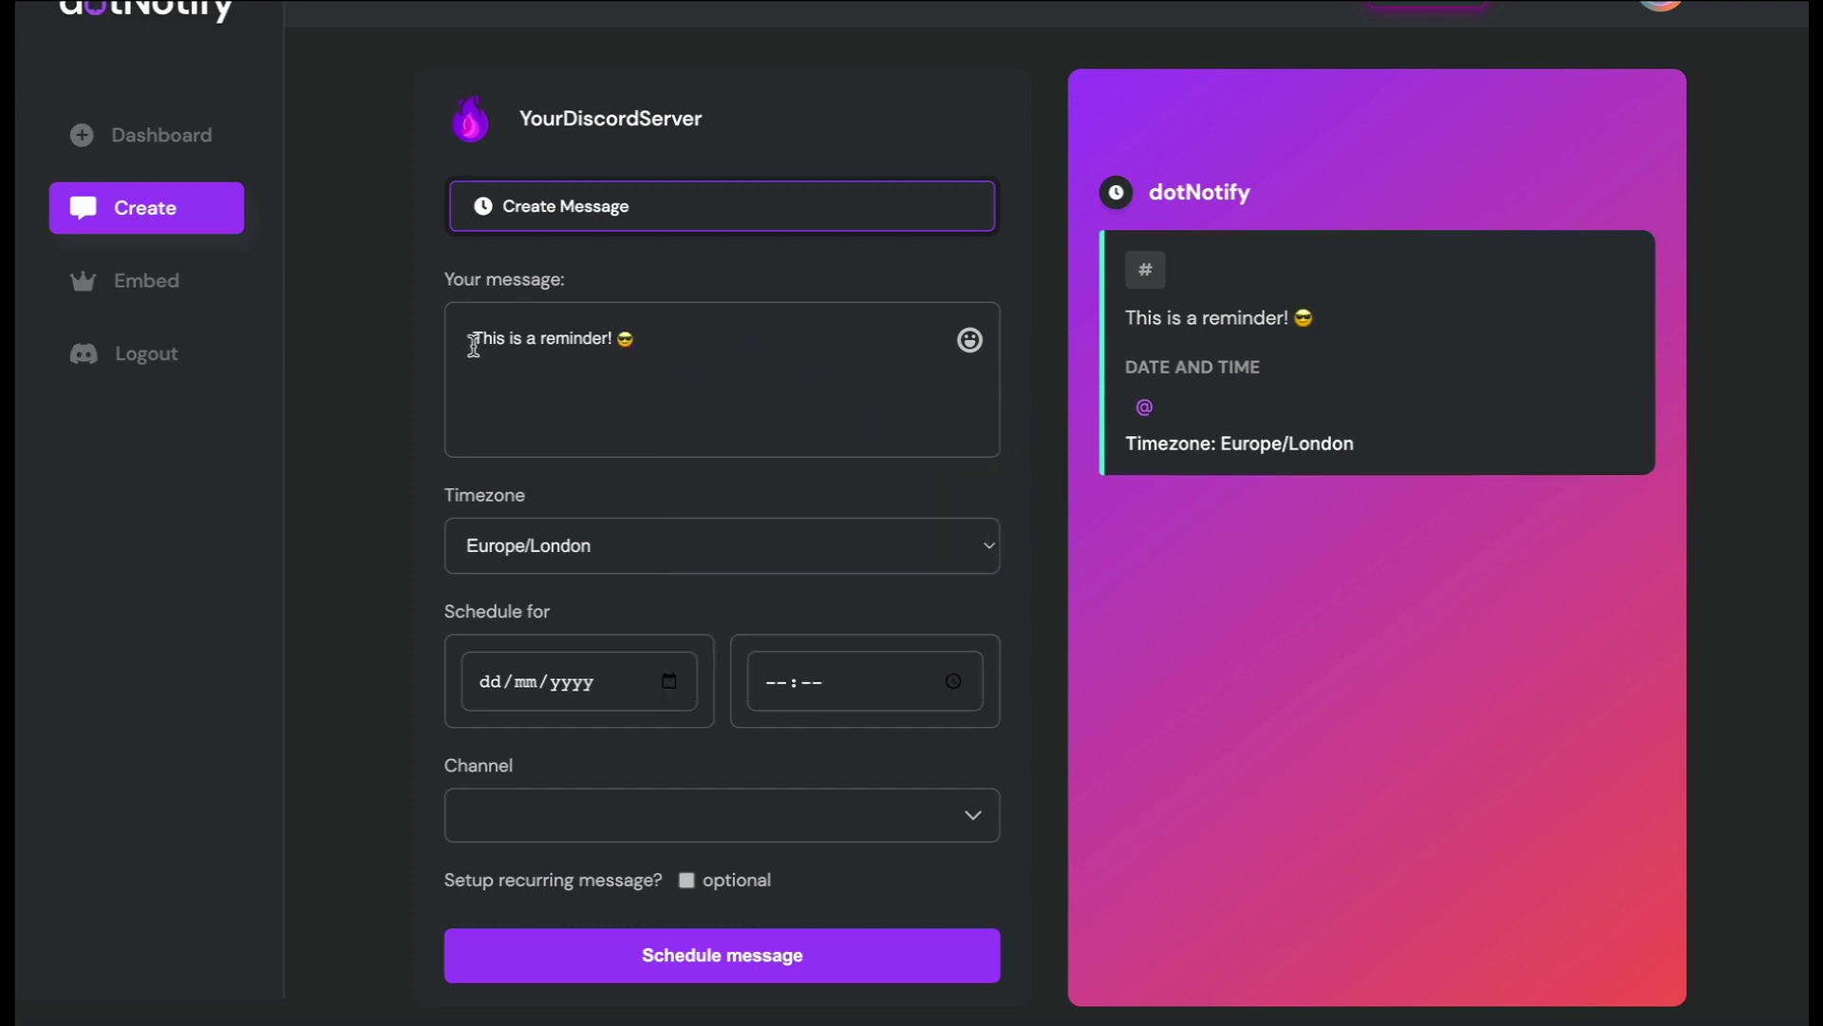
Make the word 'reminder!' bold in the message.
left_click_drag(473, 340, 580, 333)
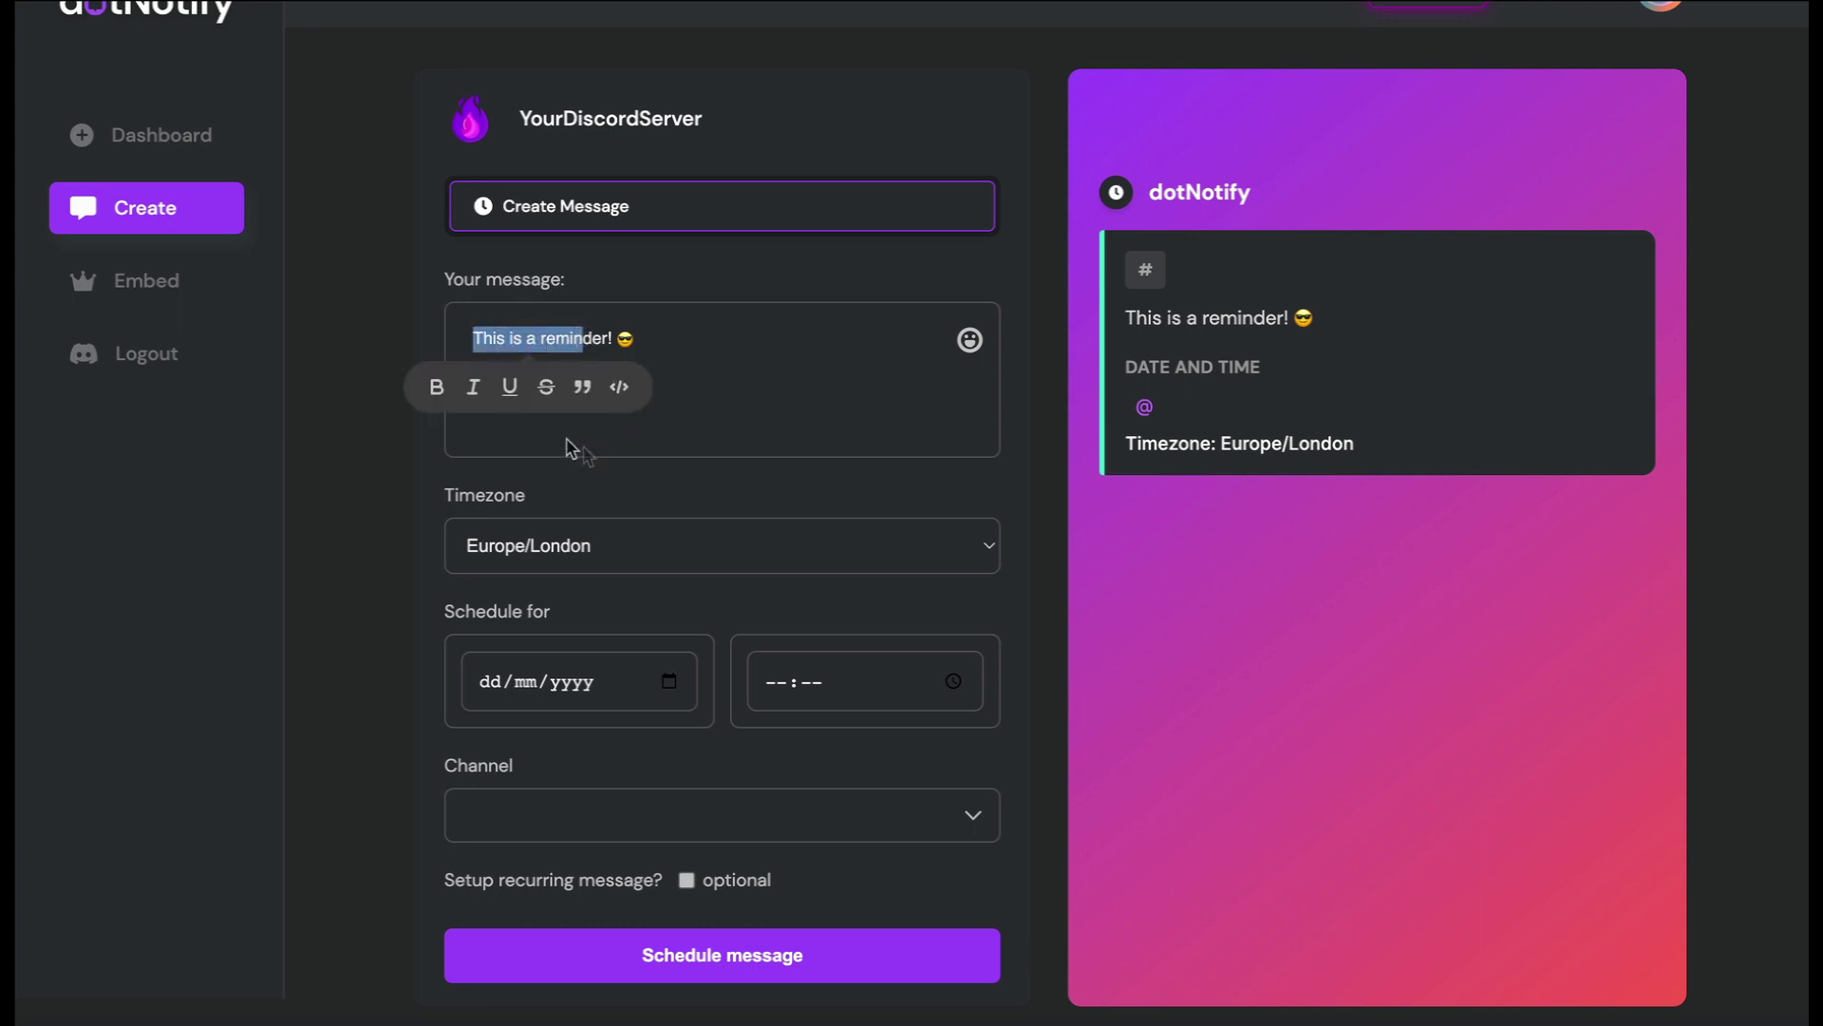
left_click(582, 338)
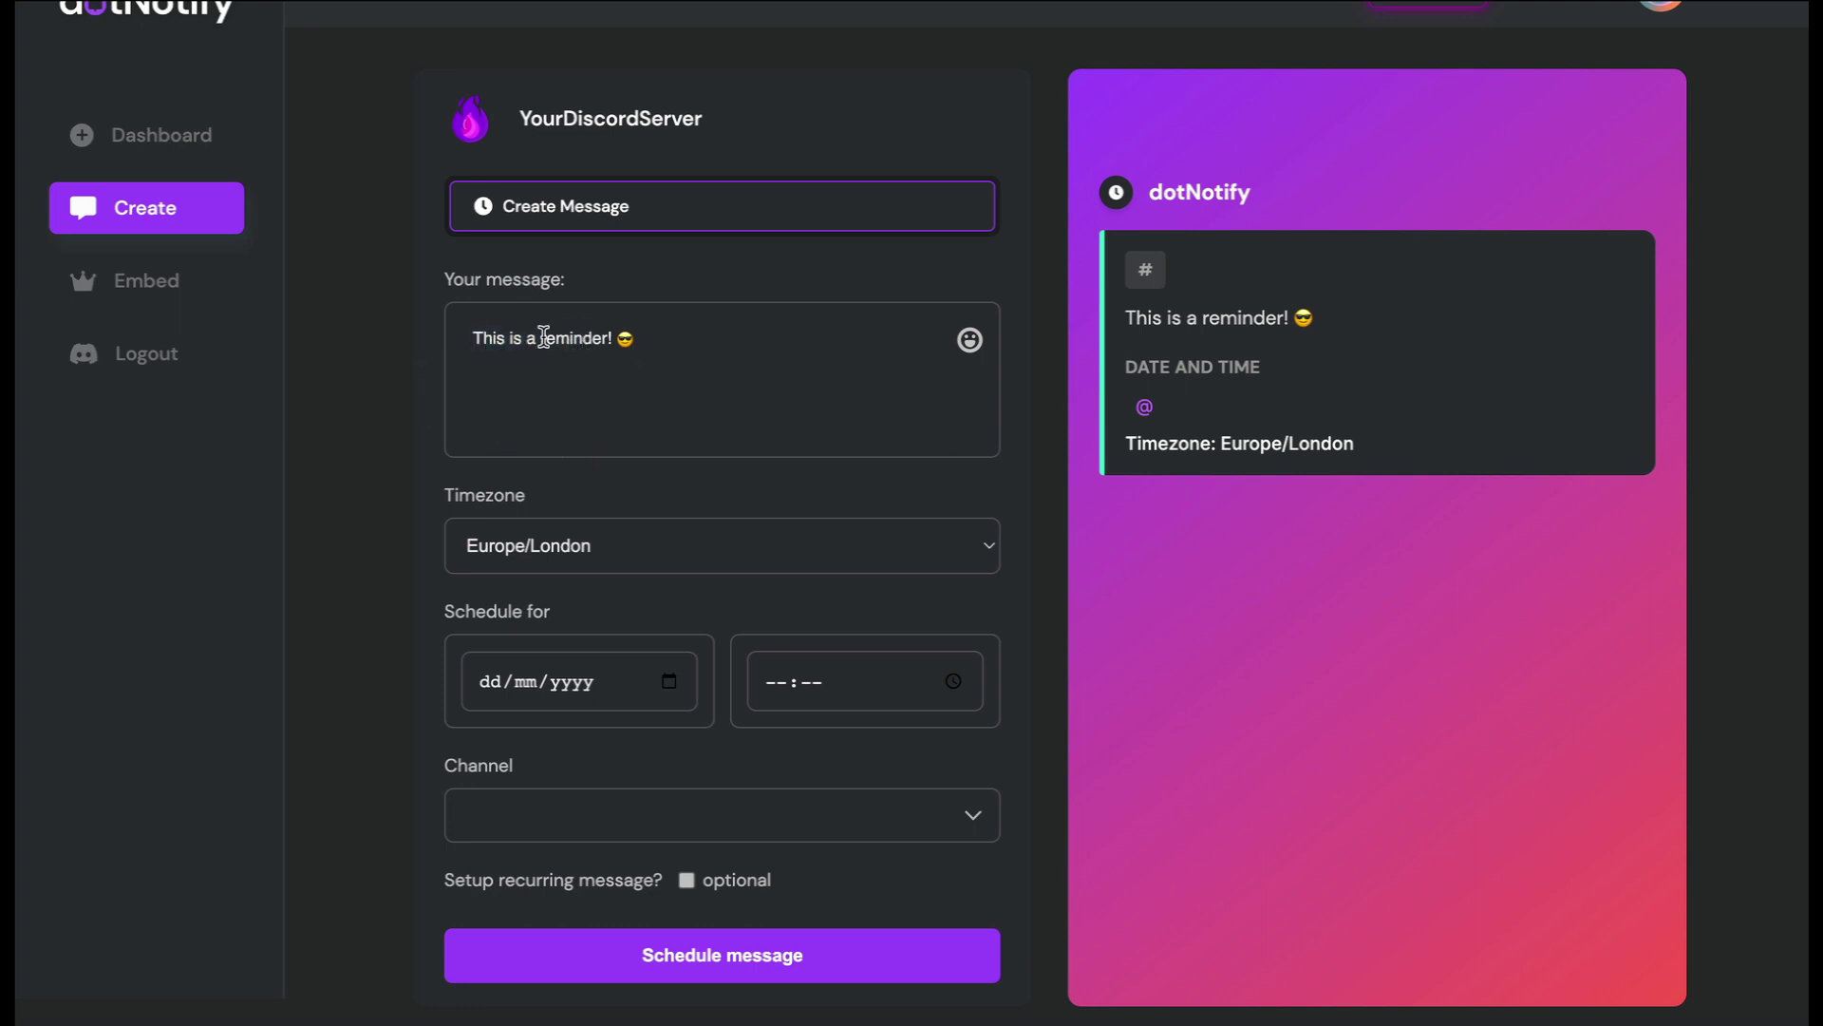
left_click_drag(546, 338, 619, 337)
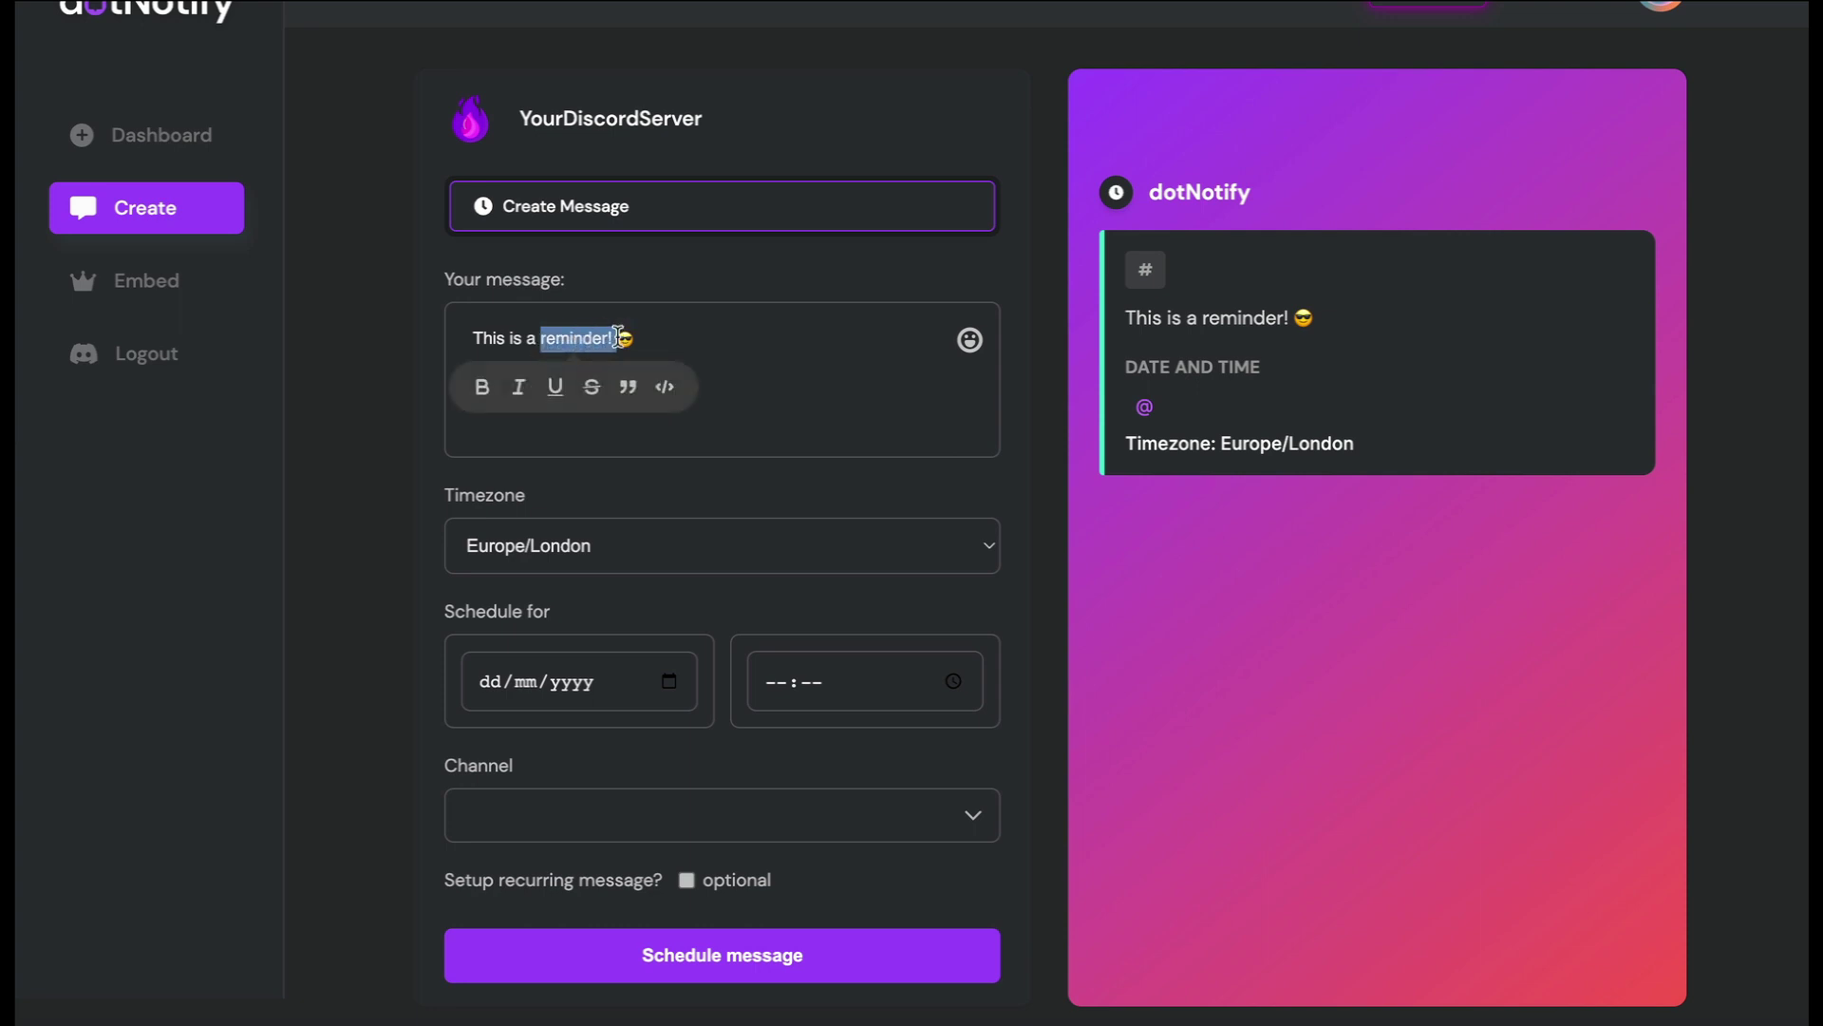
left_click(482, 386)
left_click(832, 392)
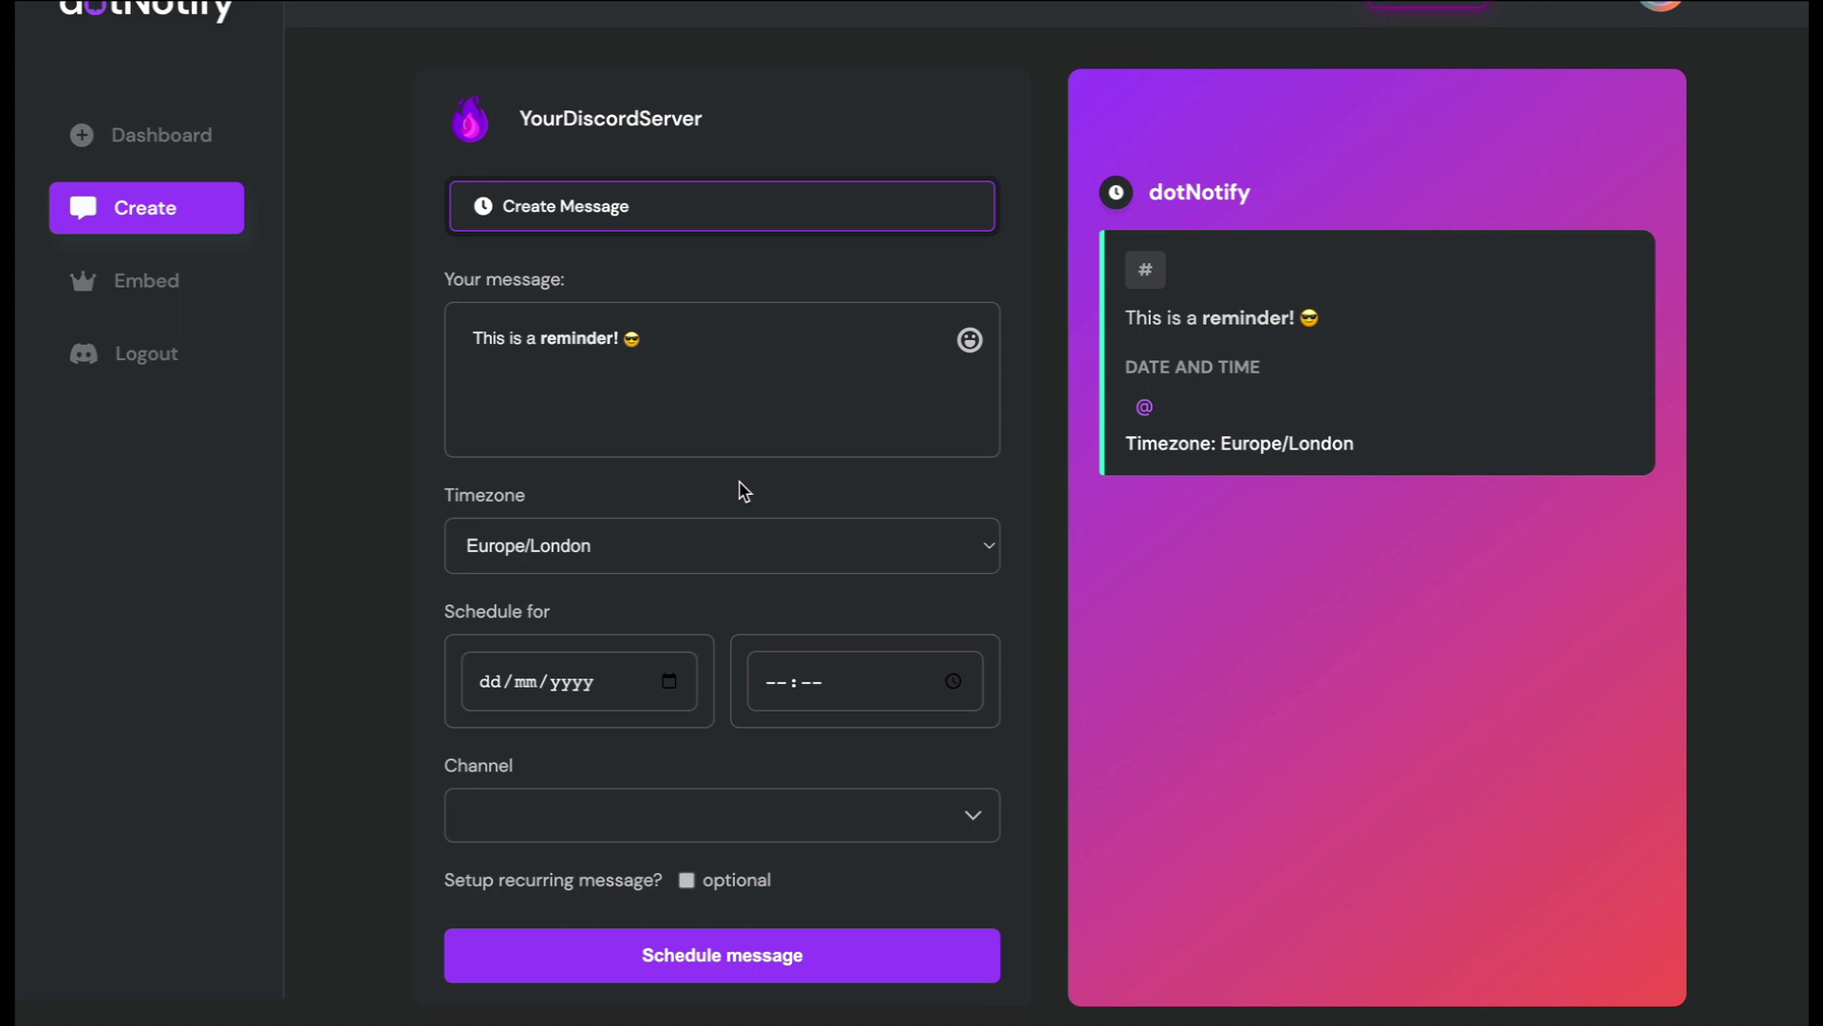
Confirm Europe/London as the timezone and bring up the send-date calendar.
left_click(794, 568)
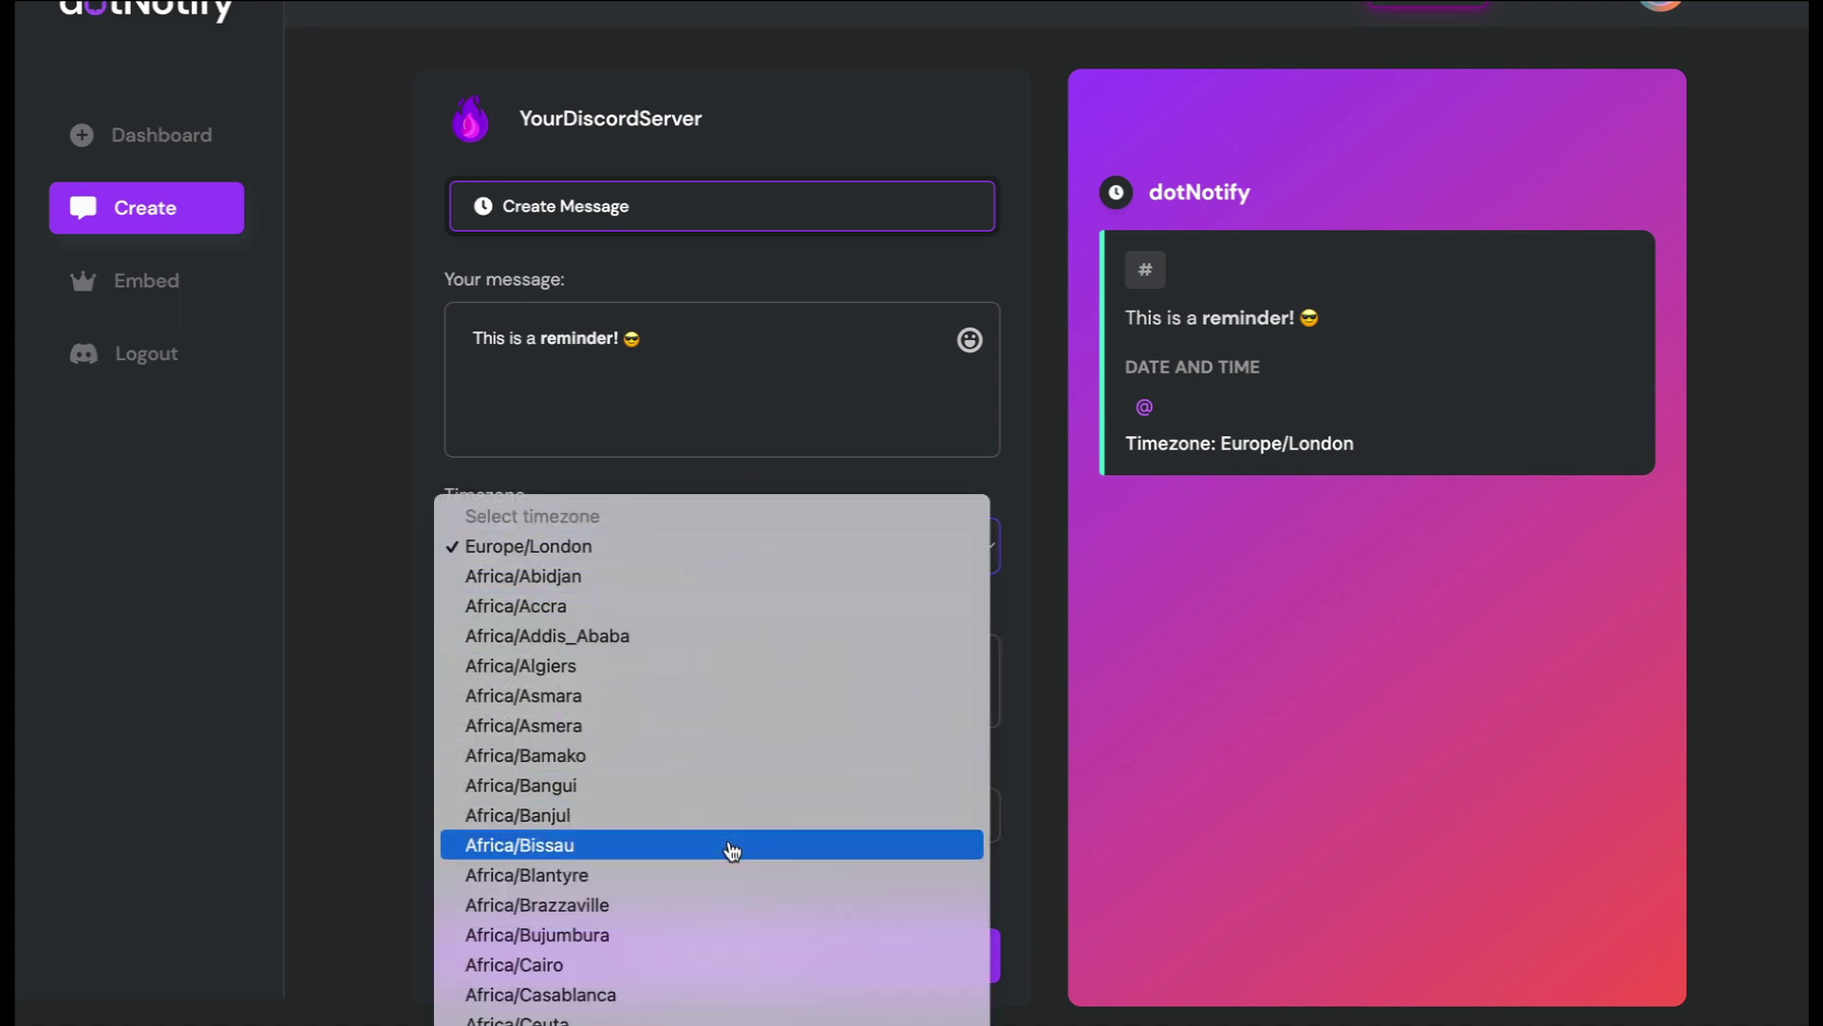
left_click(670, 561)
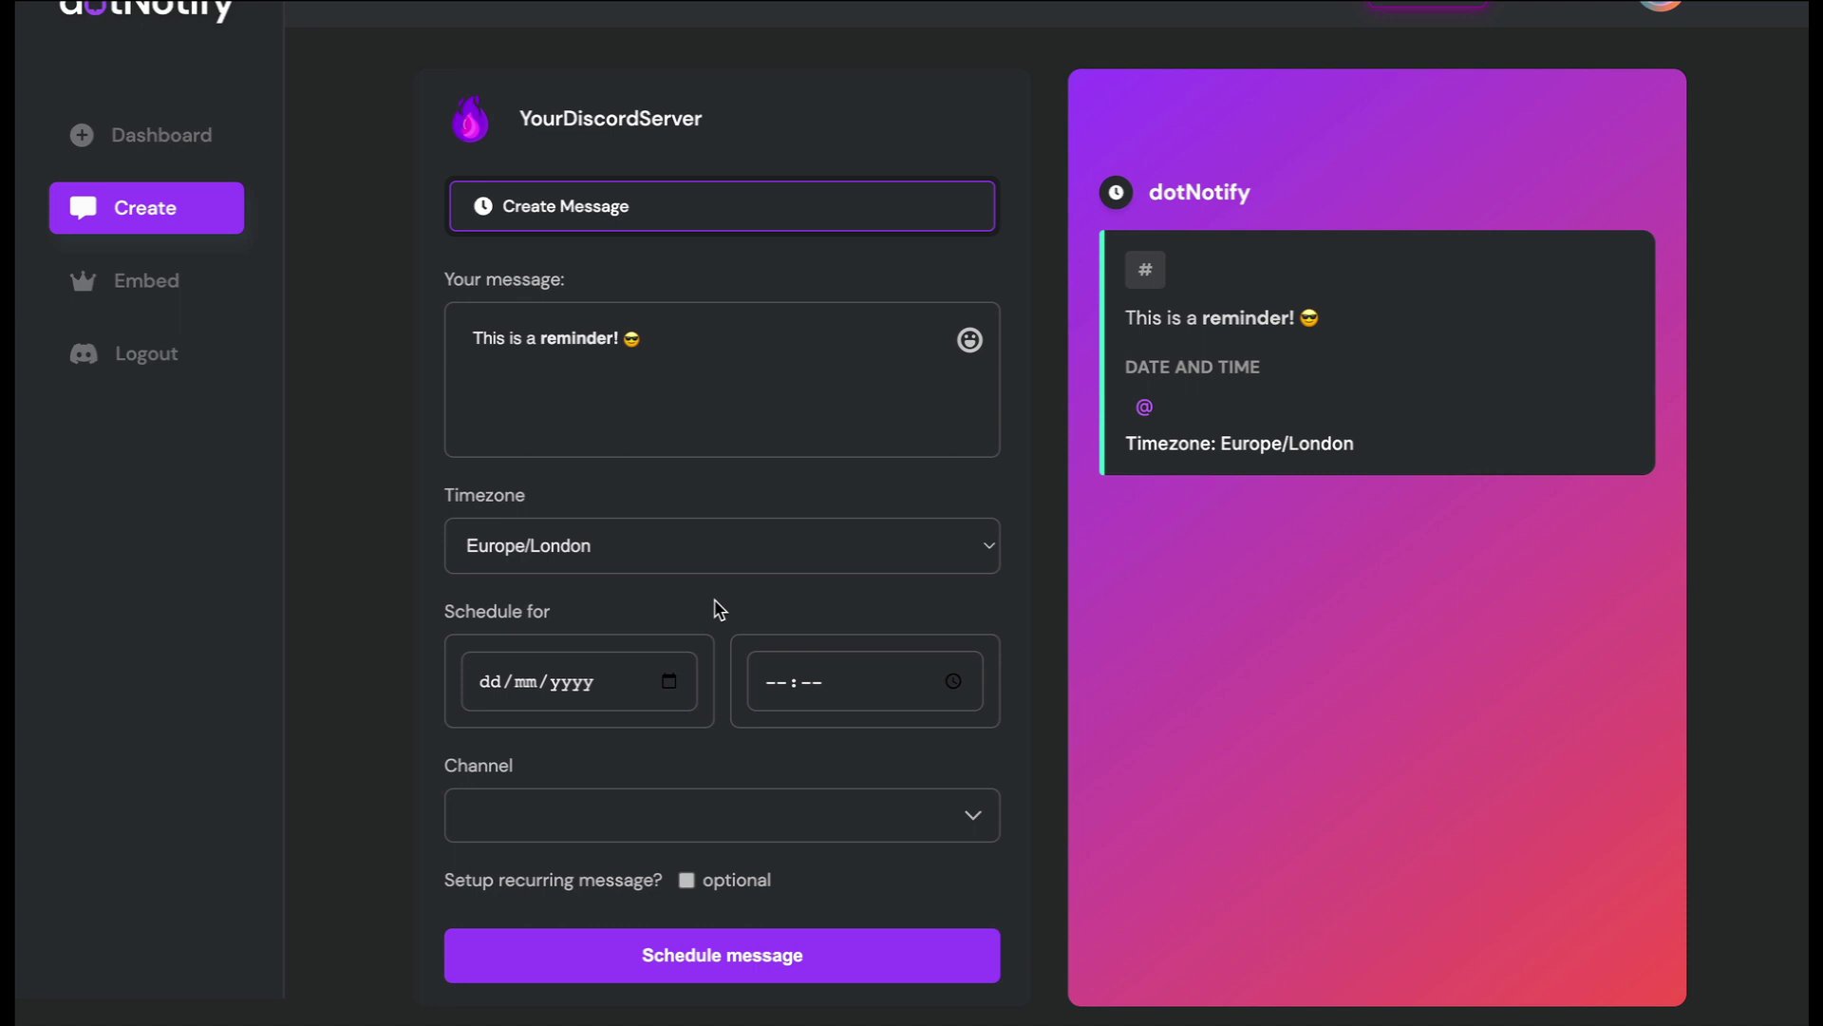
left_click(673, 683)
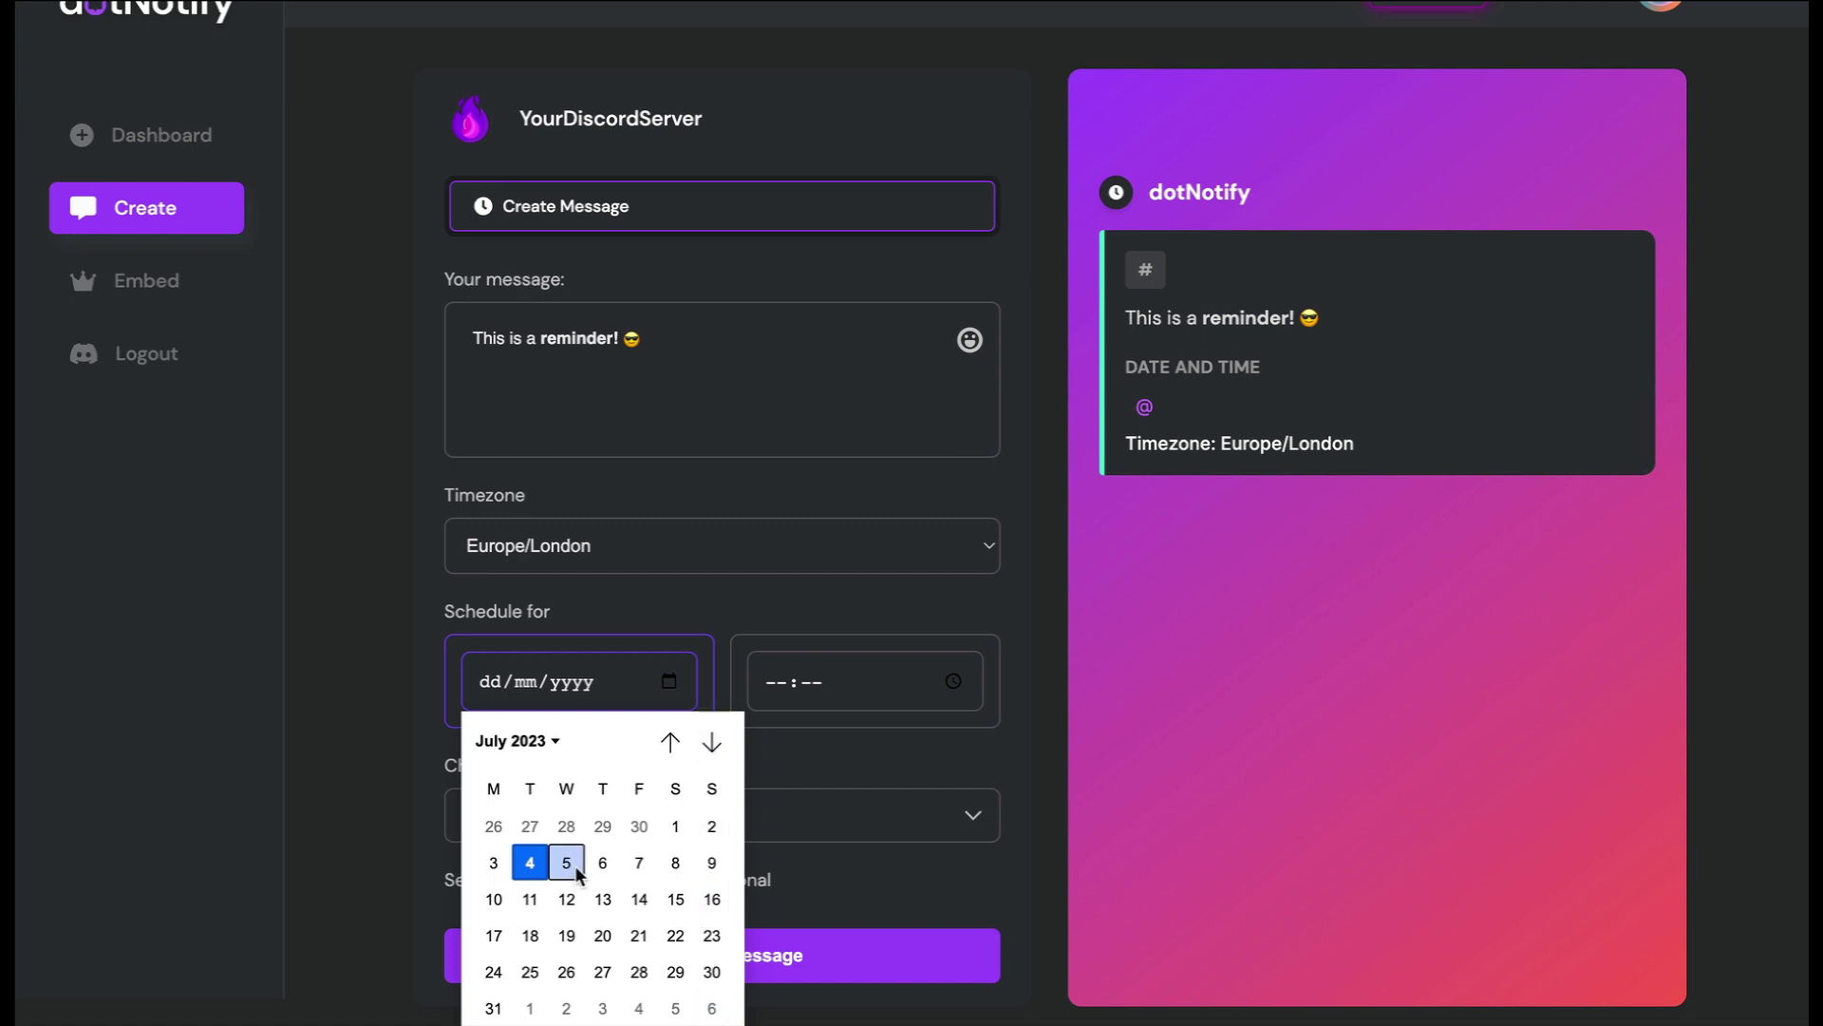
Keep 4 July 2023 as the reminder's send date.
left_click(710, 742)
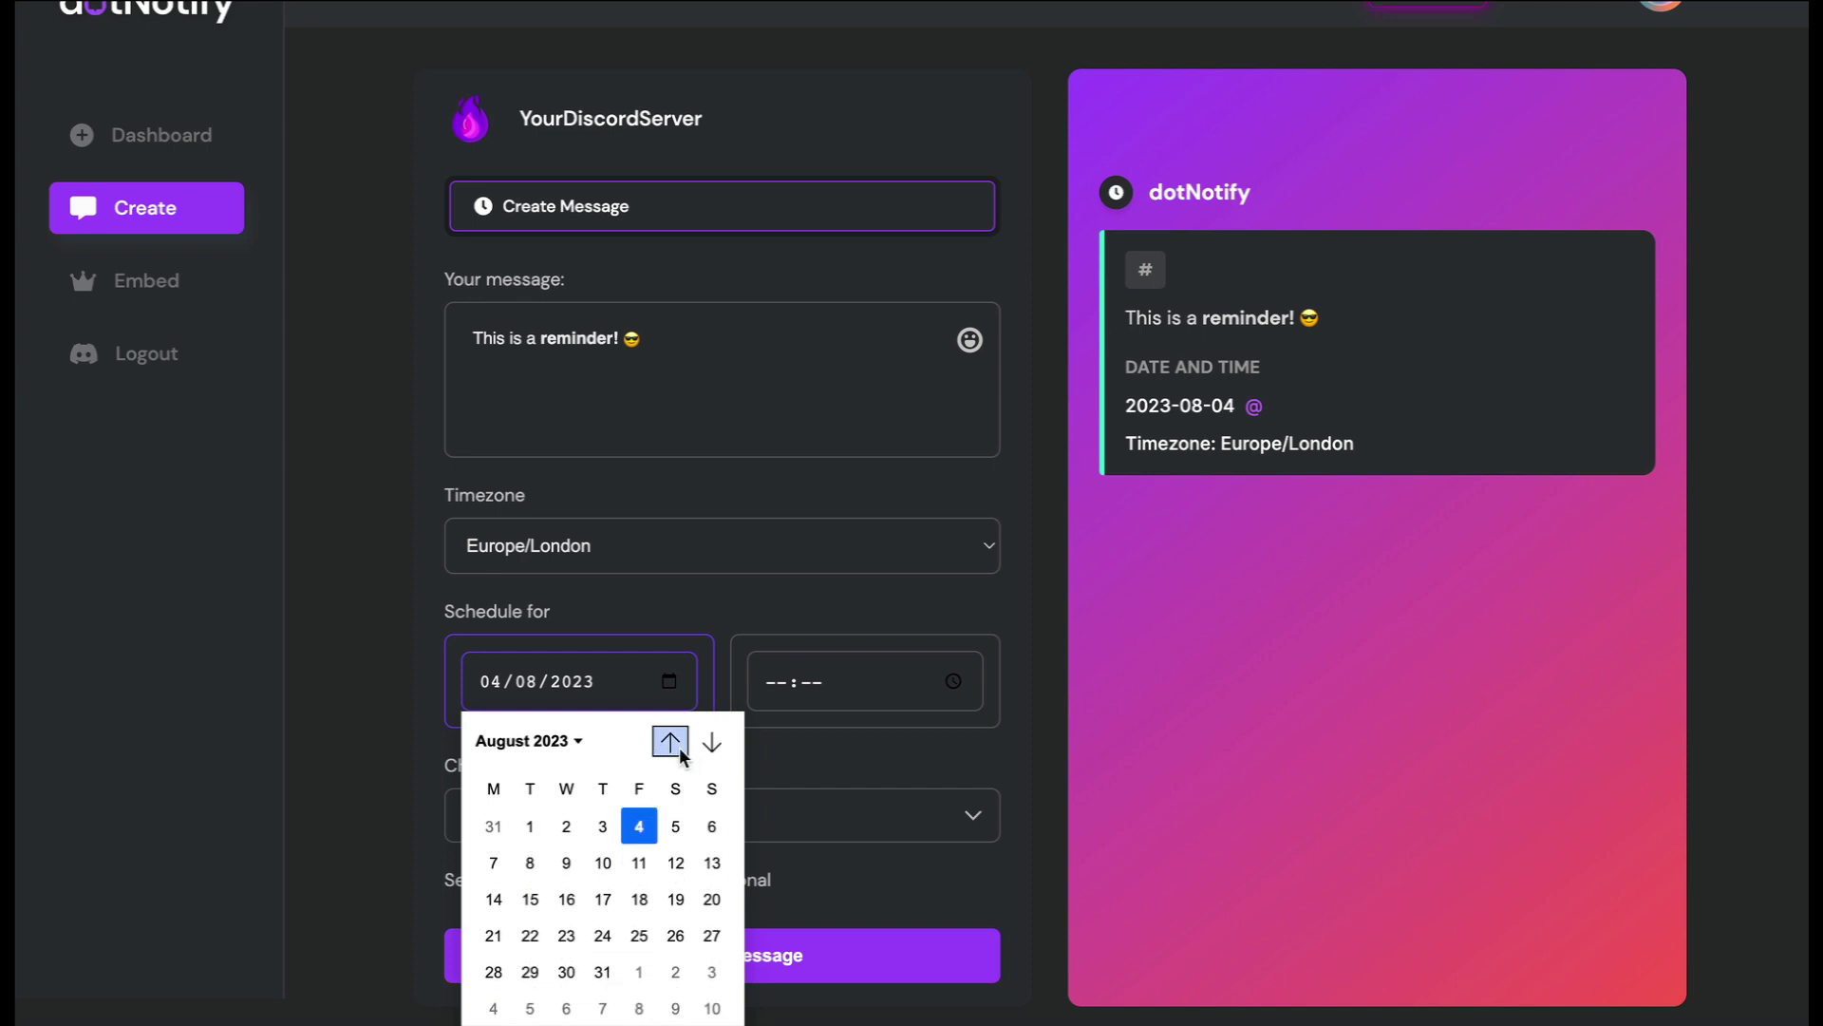
scroll(708, 752, "up", 1)
left_click(711, 743)
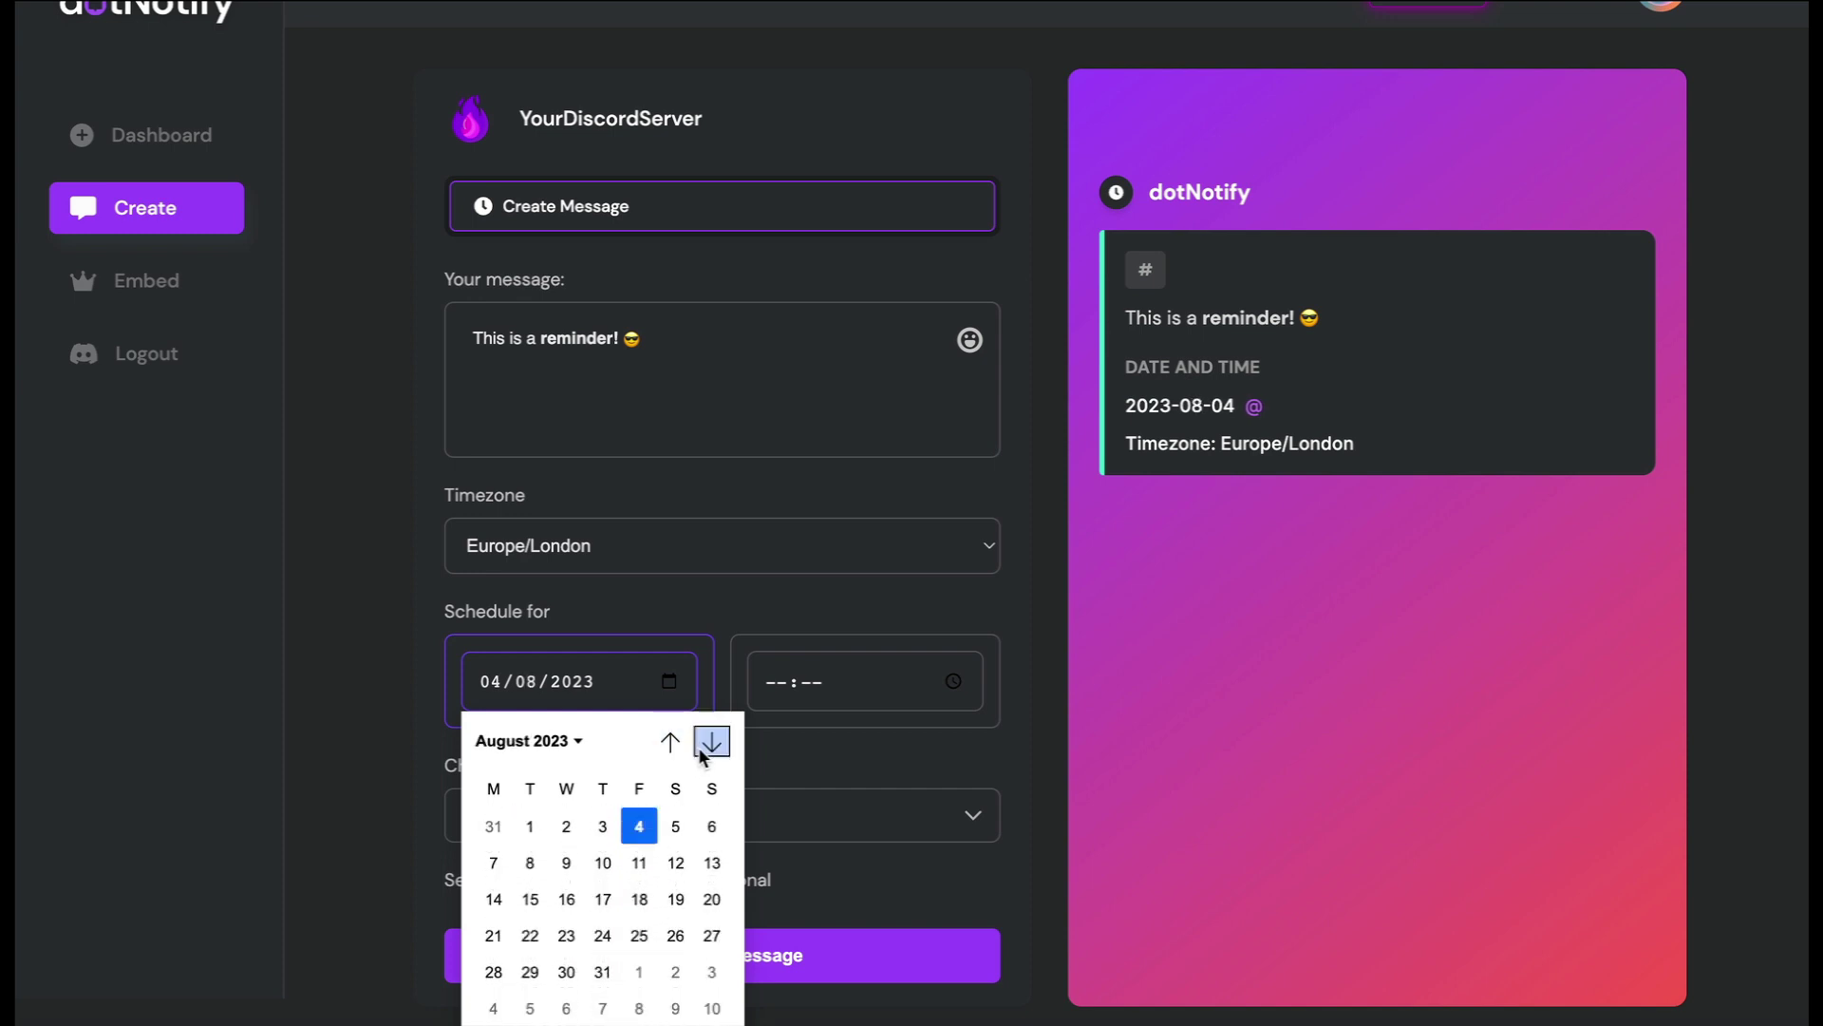
left_click(710, 743)
left_click(669, 741)
key("Escape")
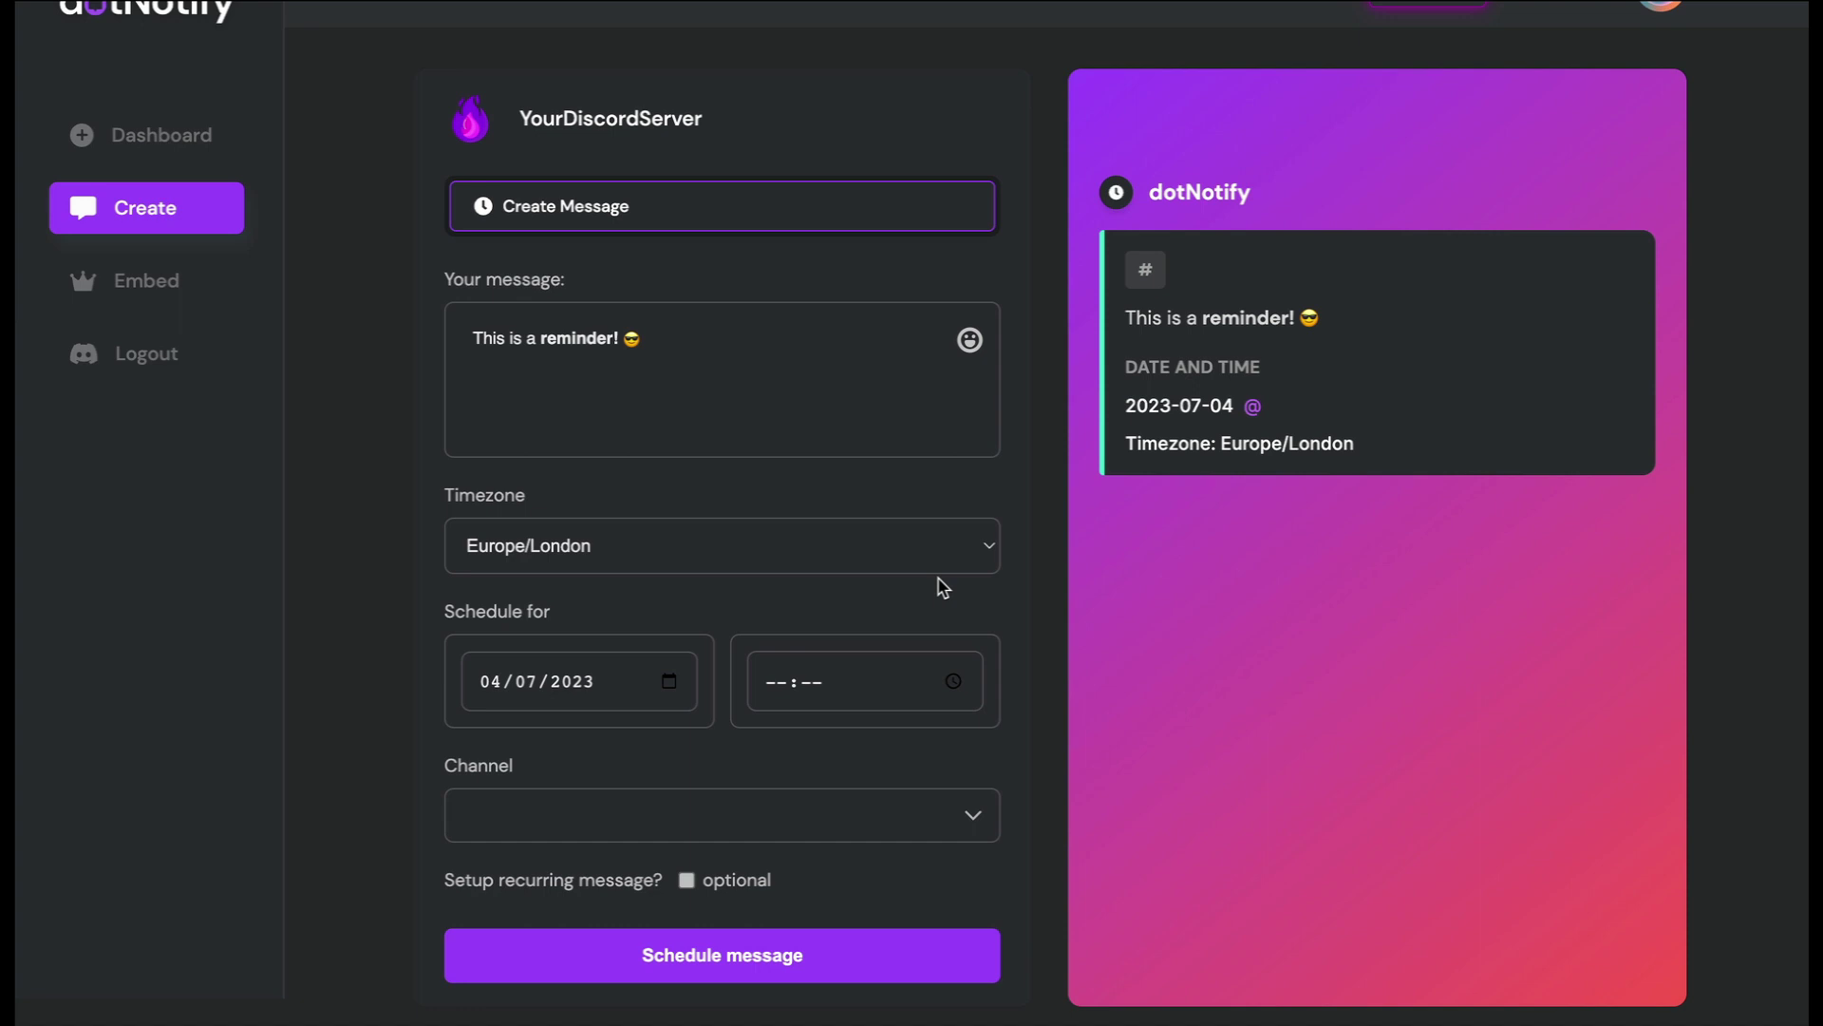
Set the send time to 20:00.
left_click(952, 682)
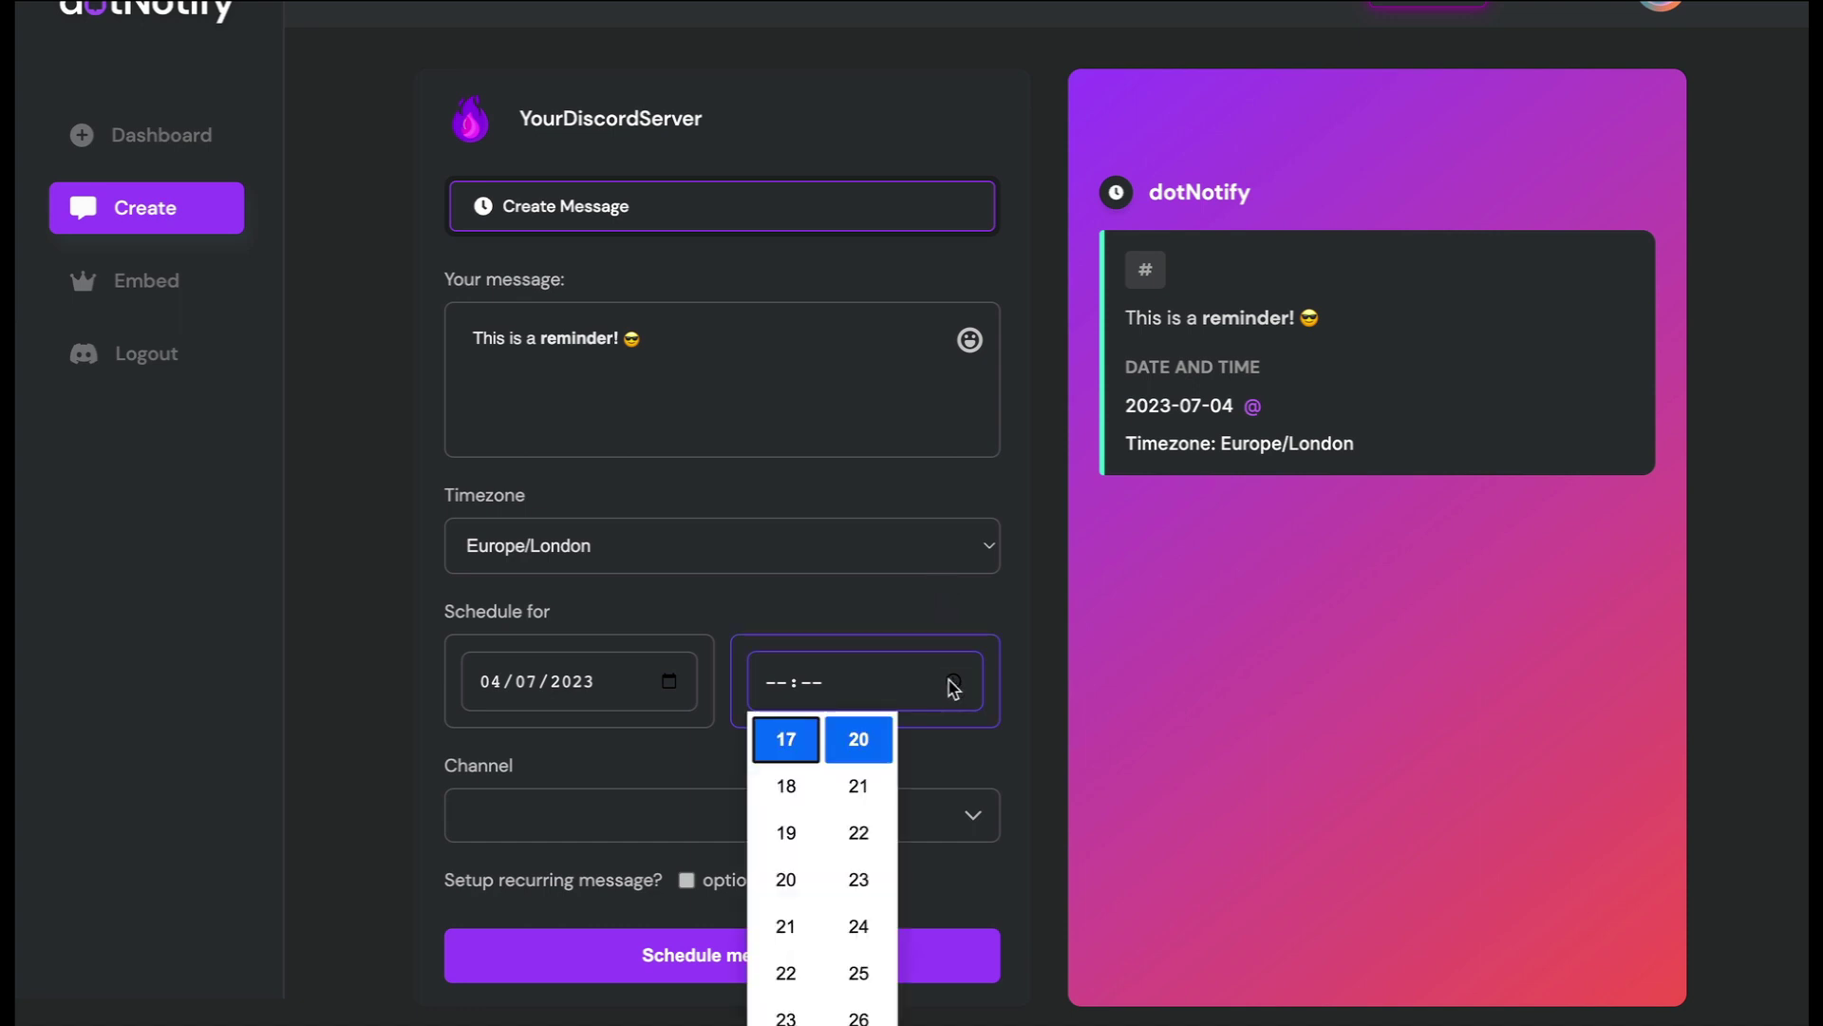
left_click(799, 875)
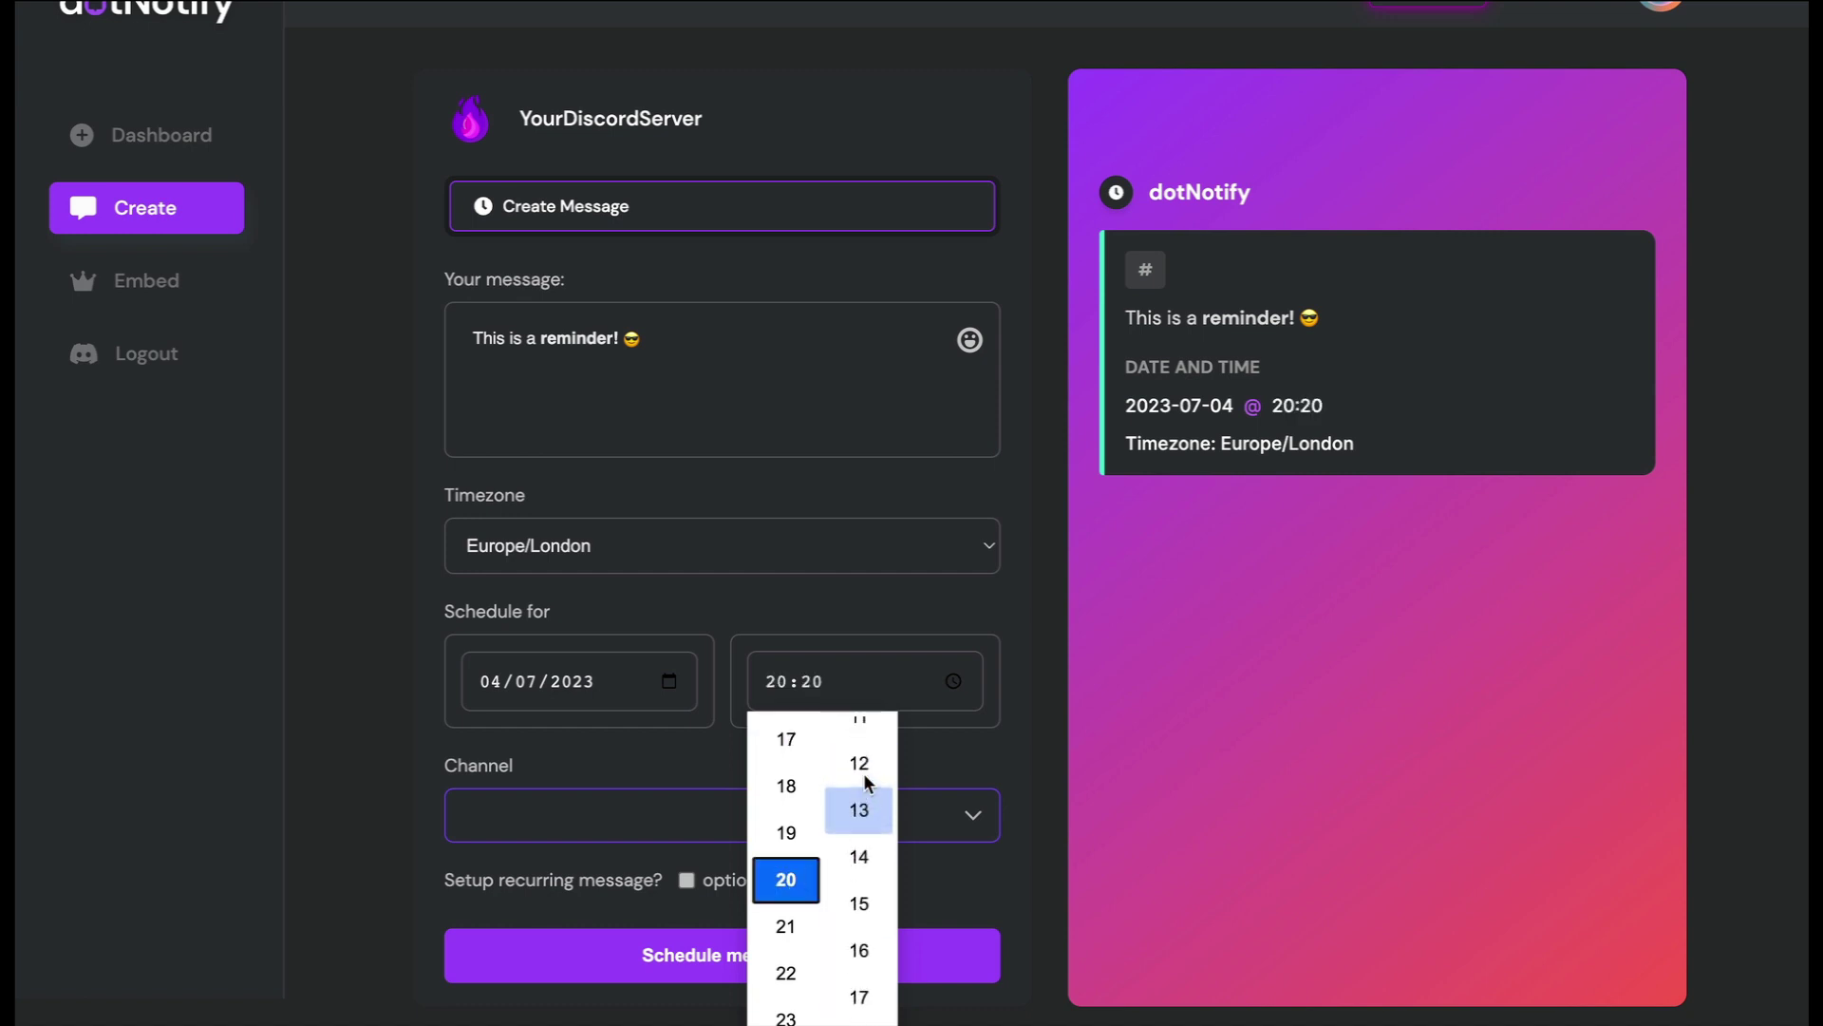
scroll(865, 780, "down", 15)
scroll(865, 781, "down", 2)
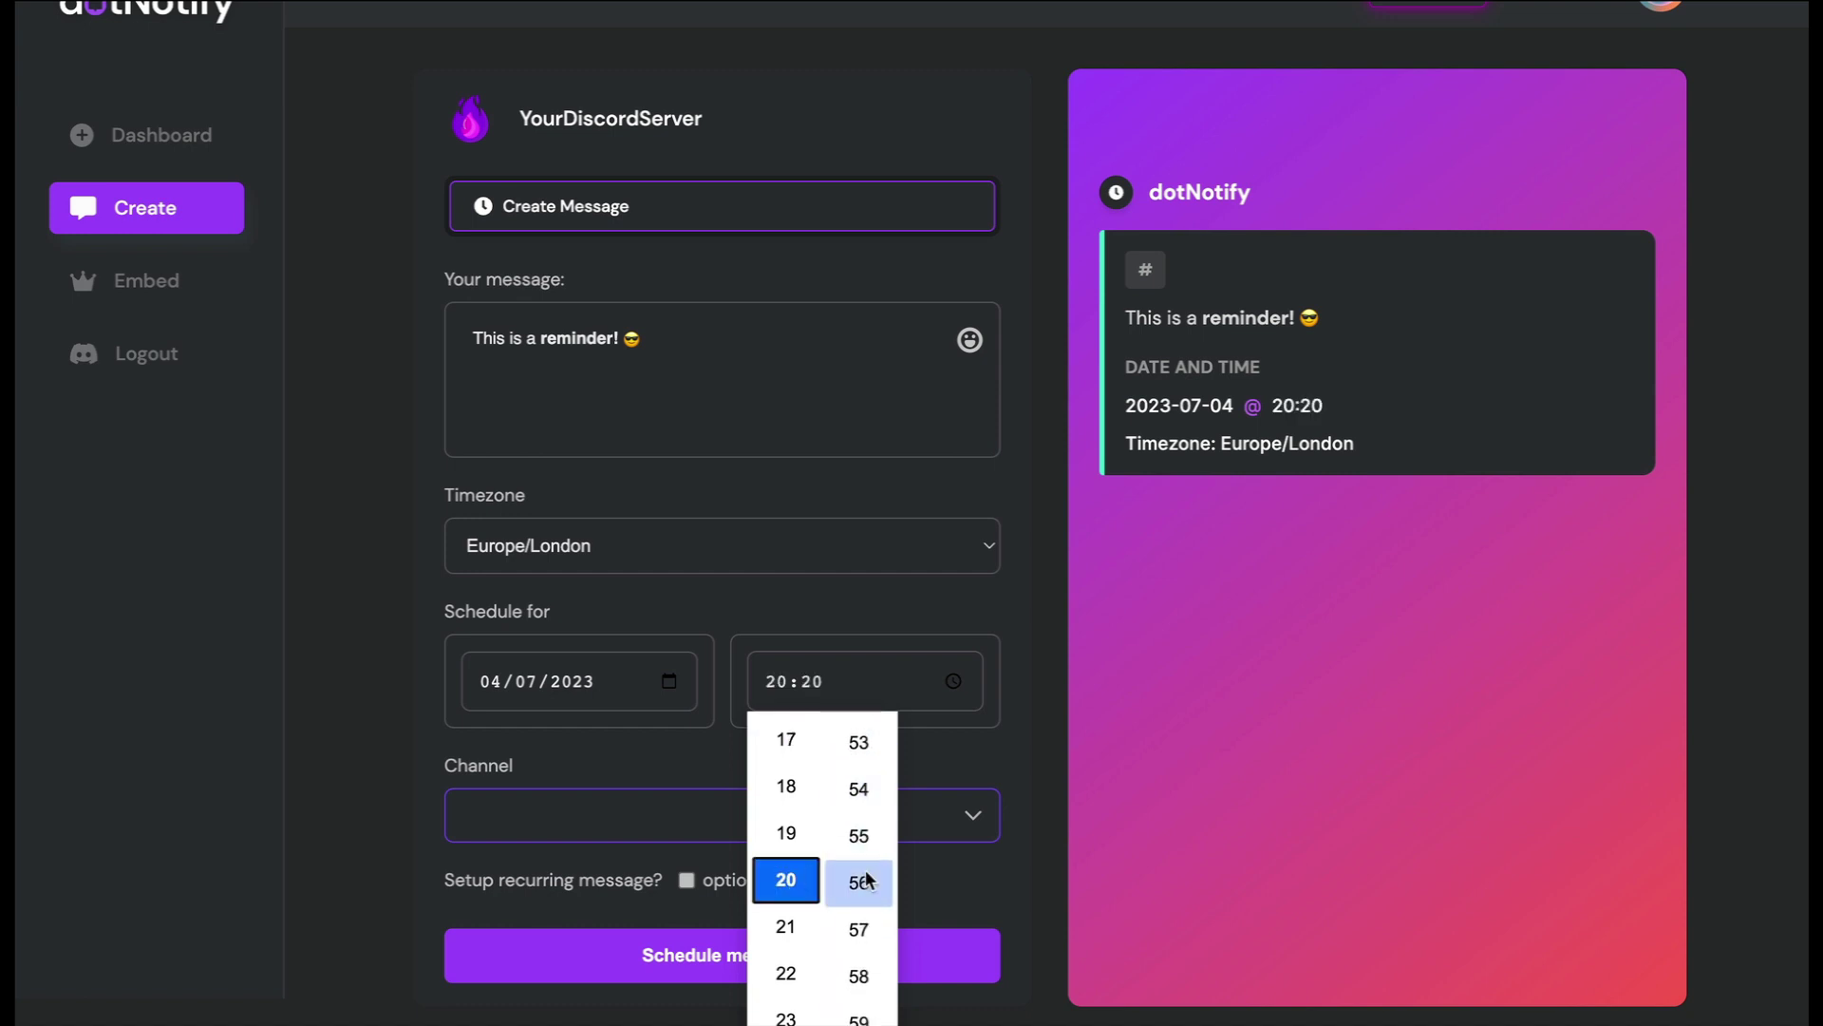
scroll(865, 869, "down", 4)
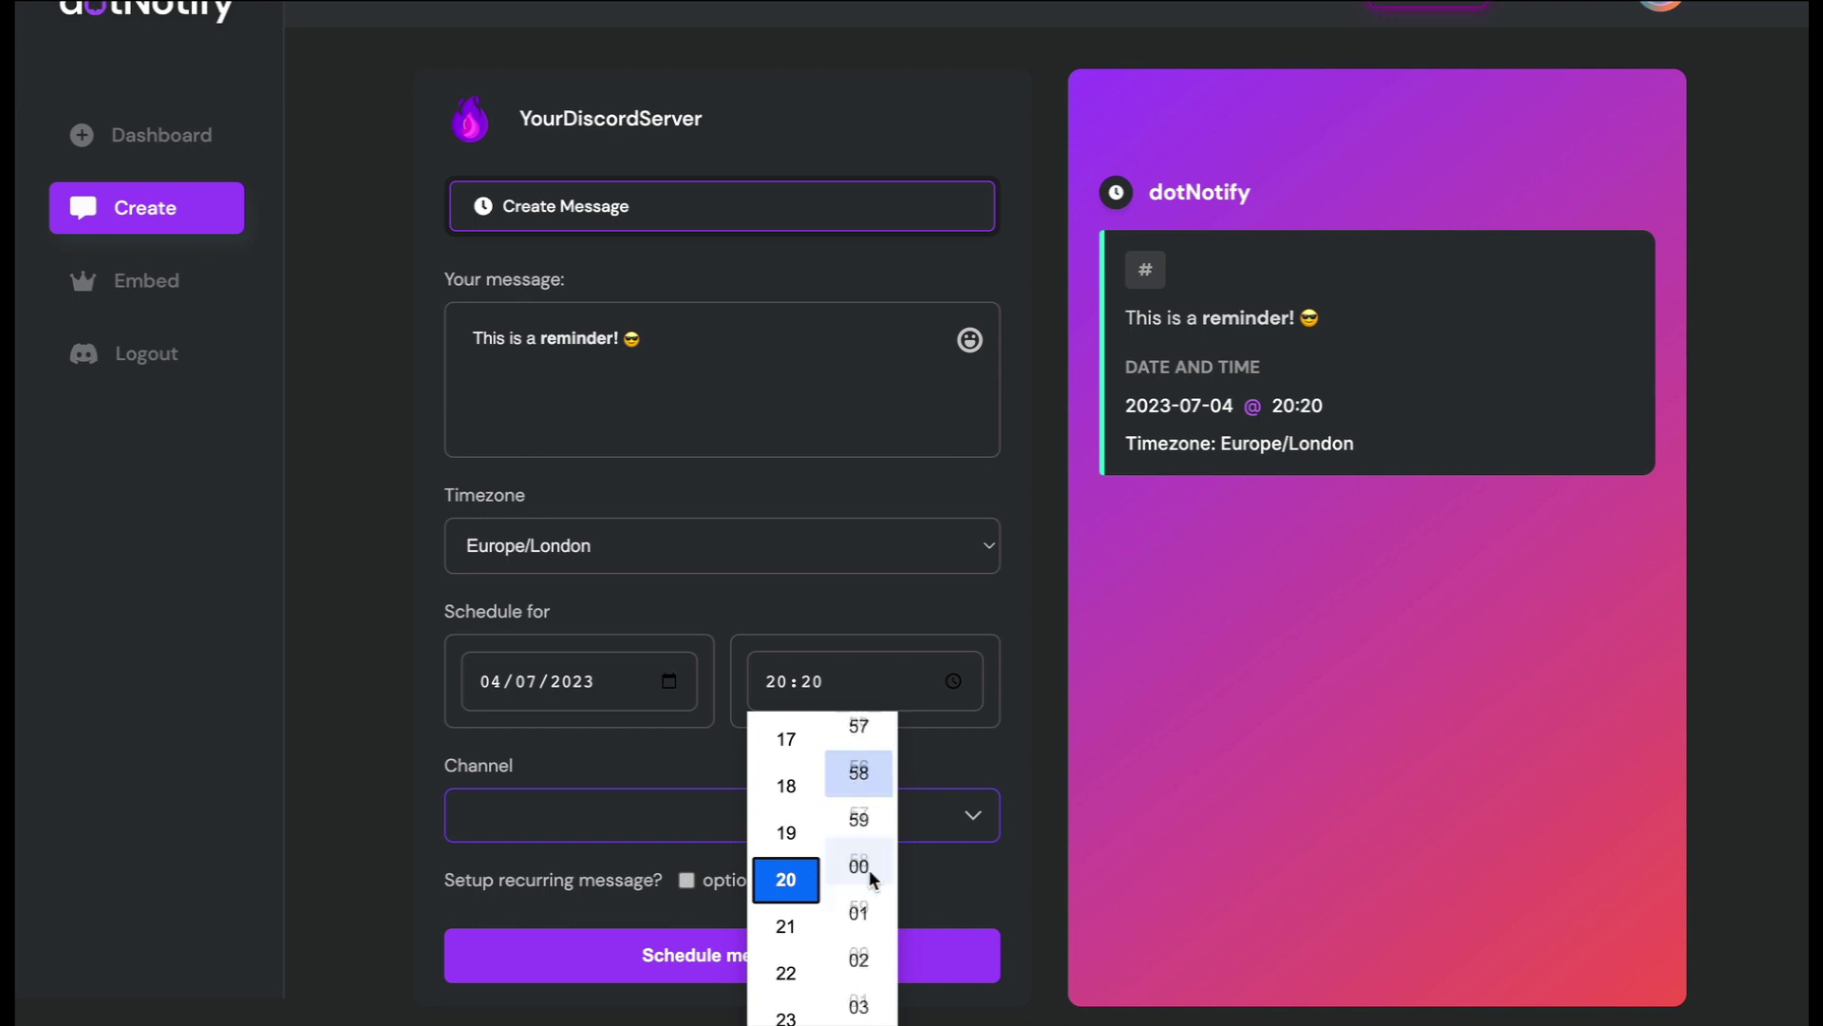
left_click(856, 807)
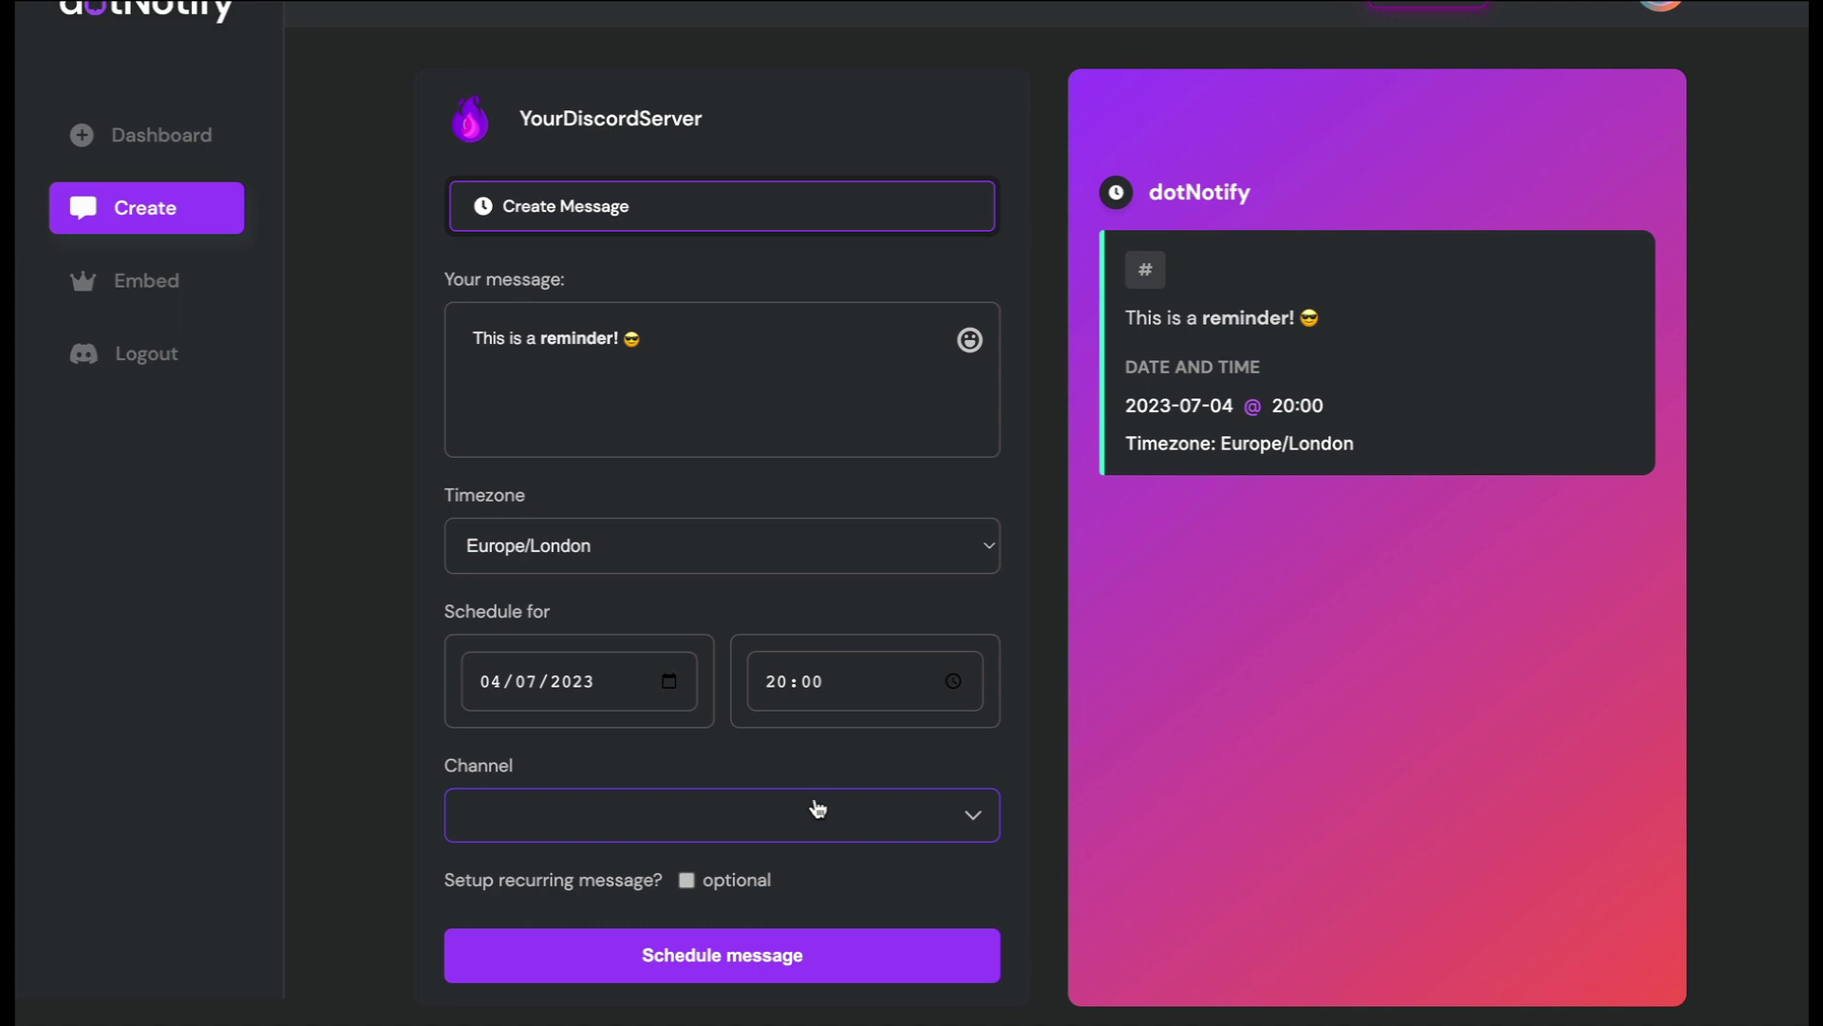
left_click(817, 809)
scroll(815, 868, "down", 3)
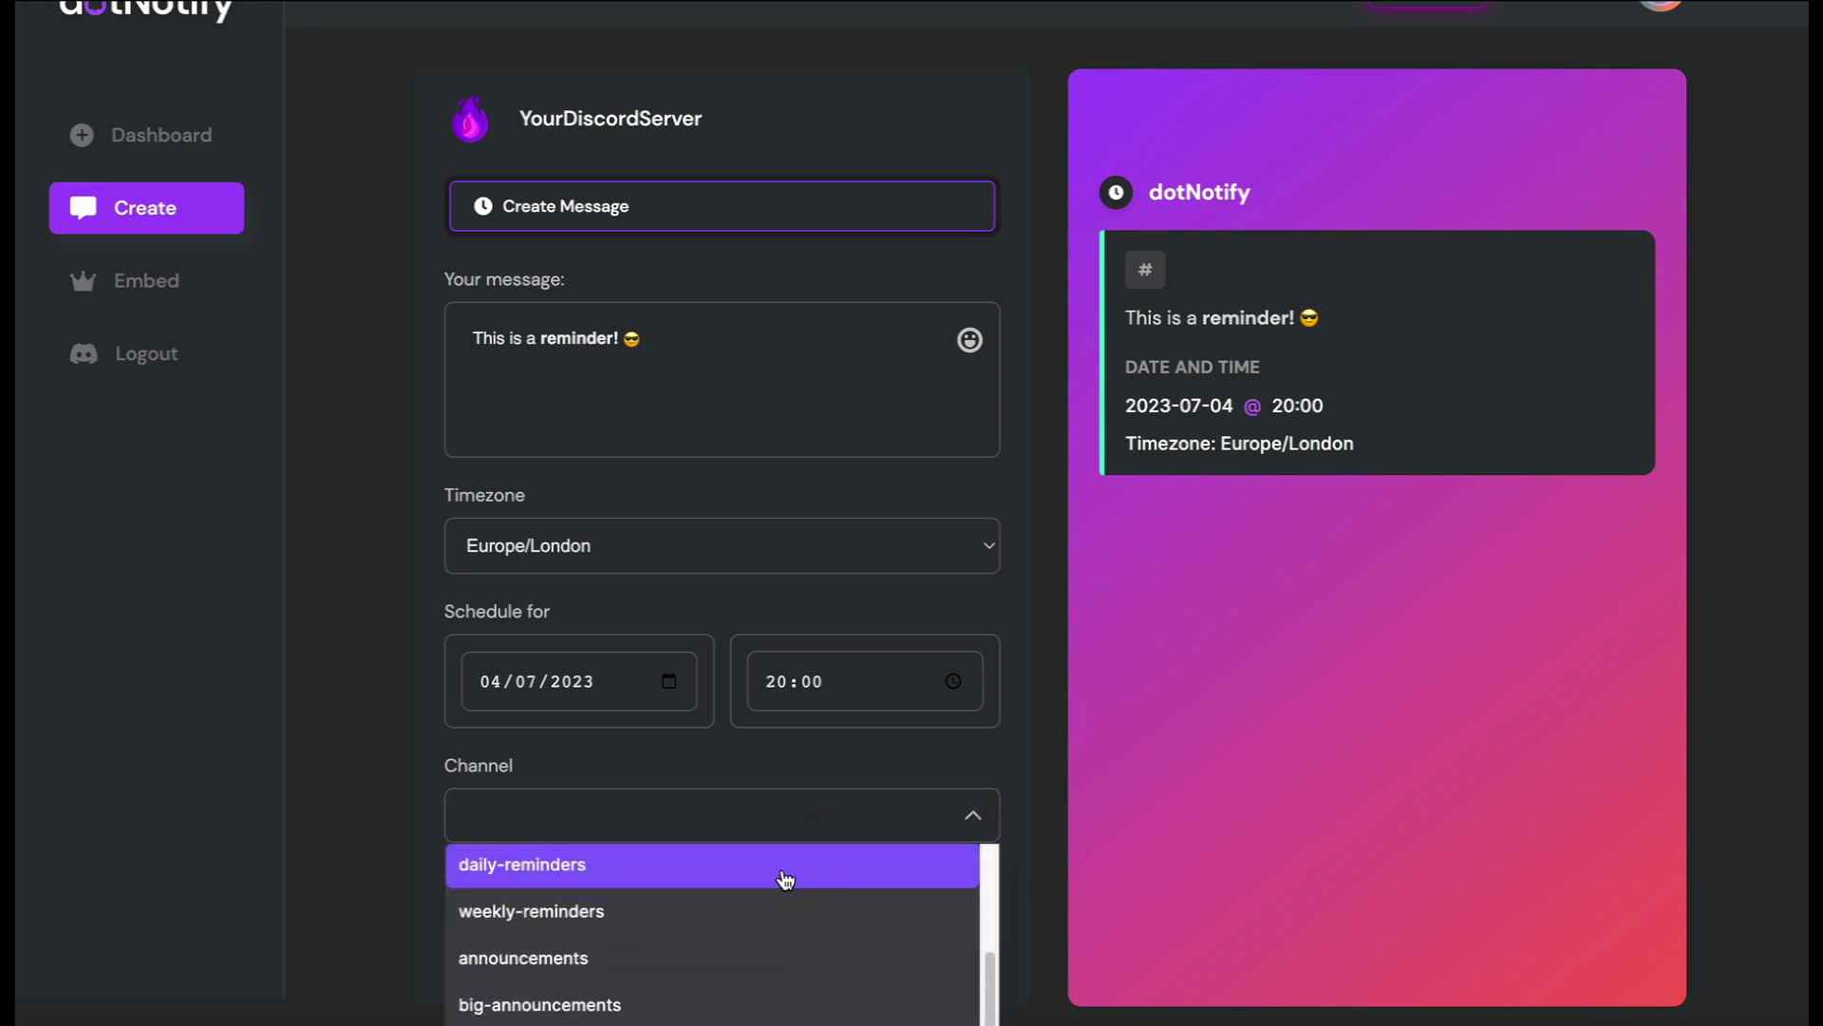
Choose daily-reminders as the reminder's target channel.
left_click(786, 878)
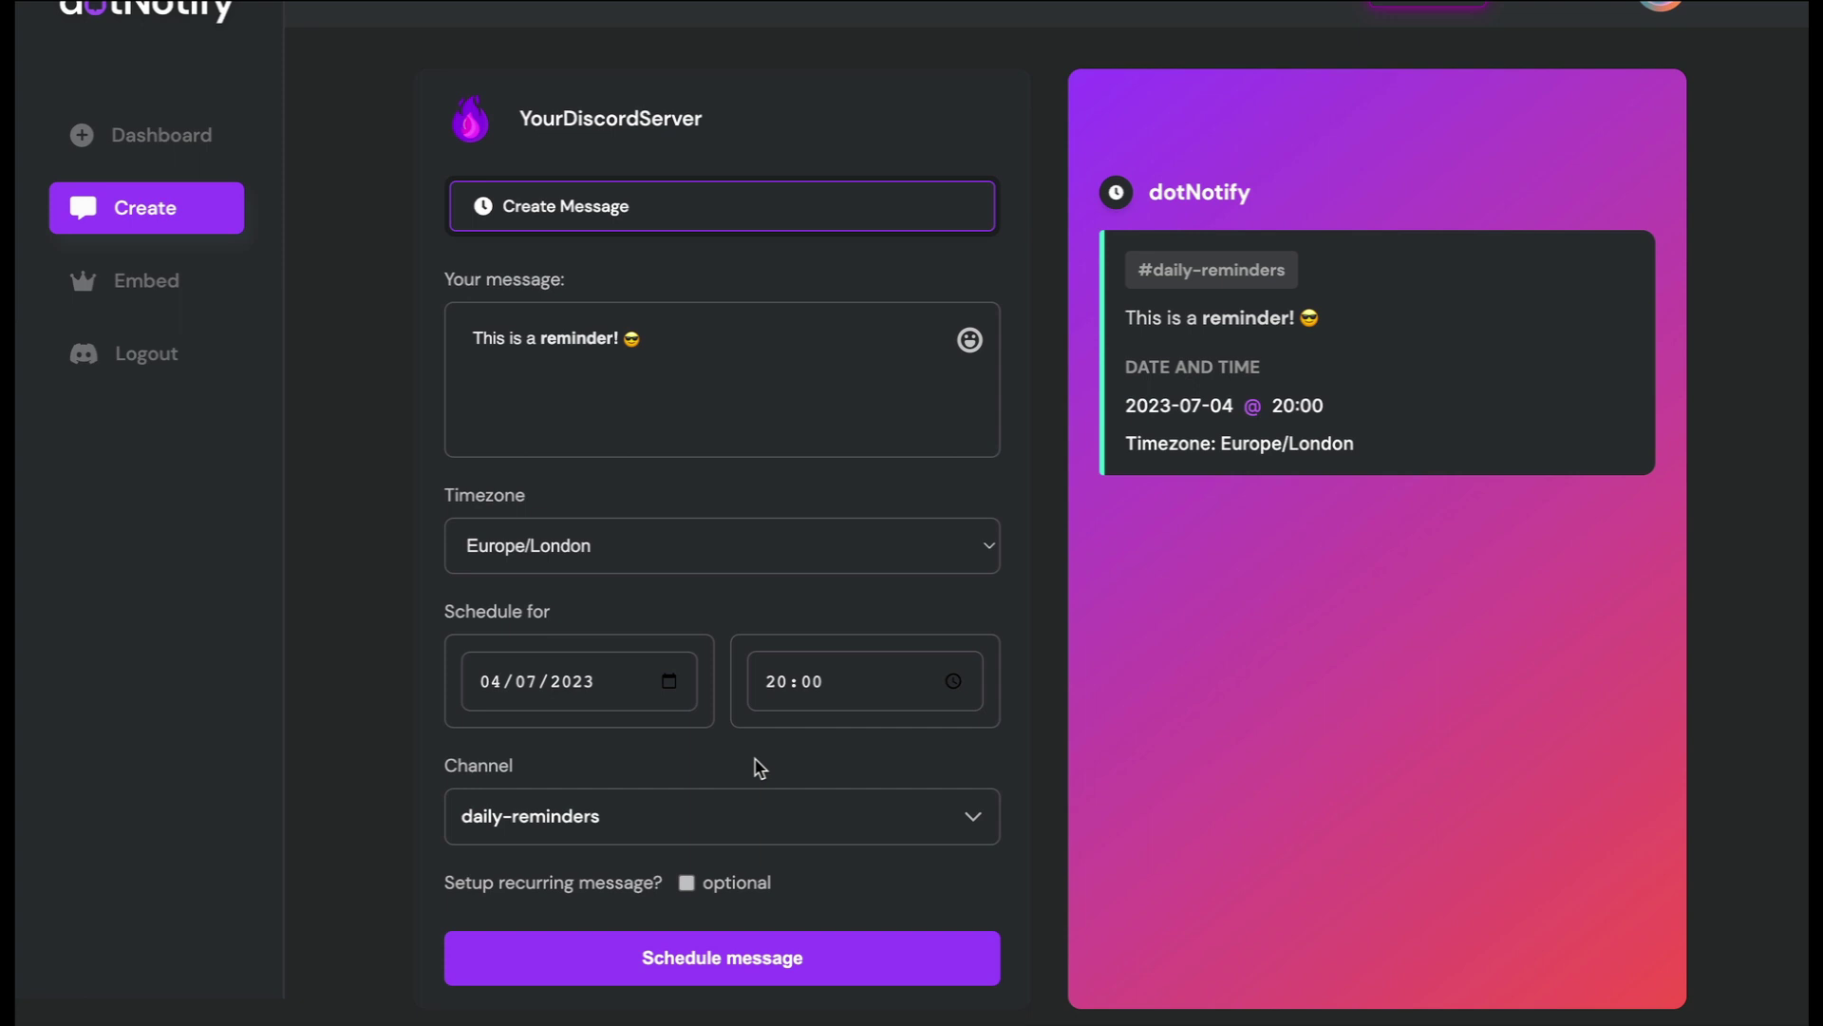
scroll(760, 767, "down", 1)
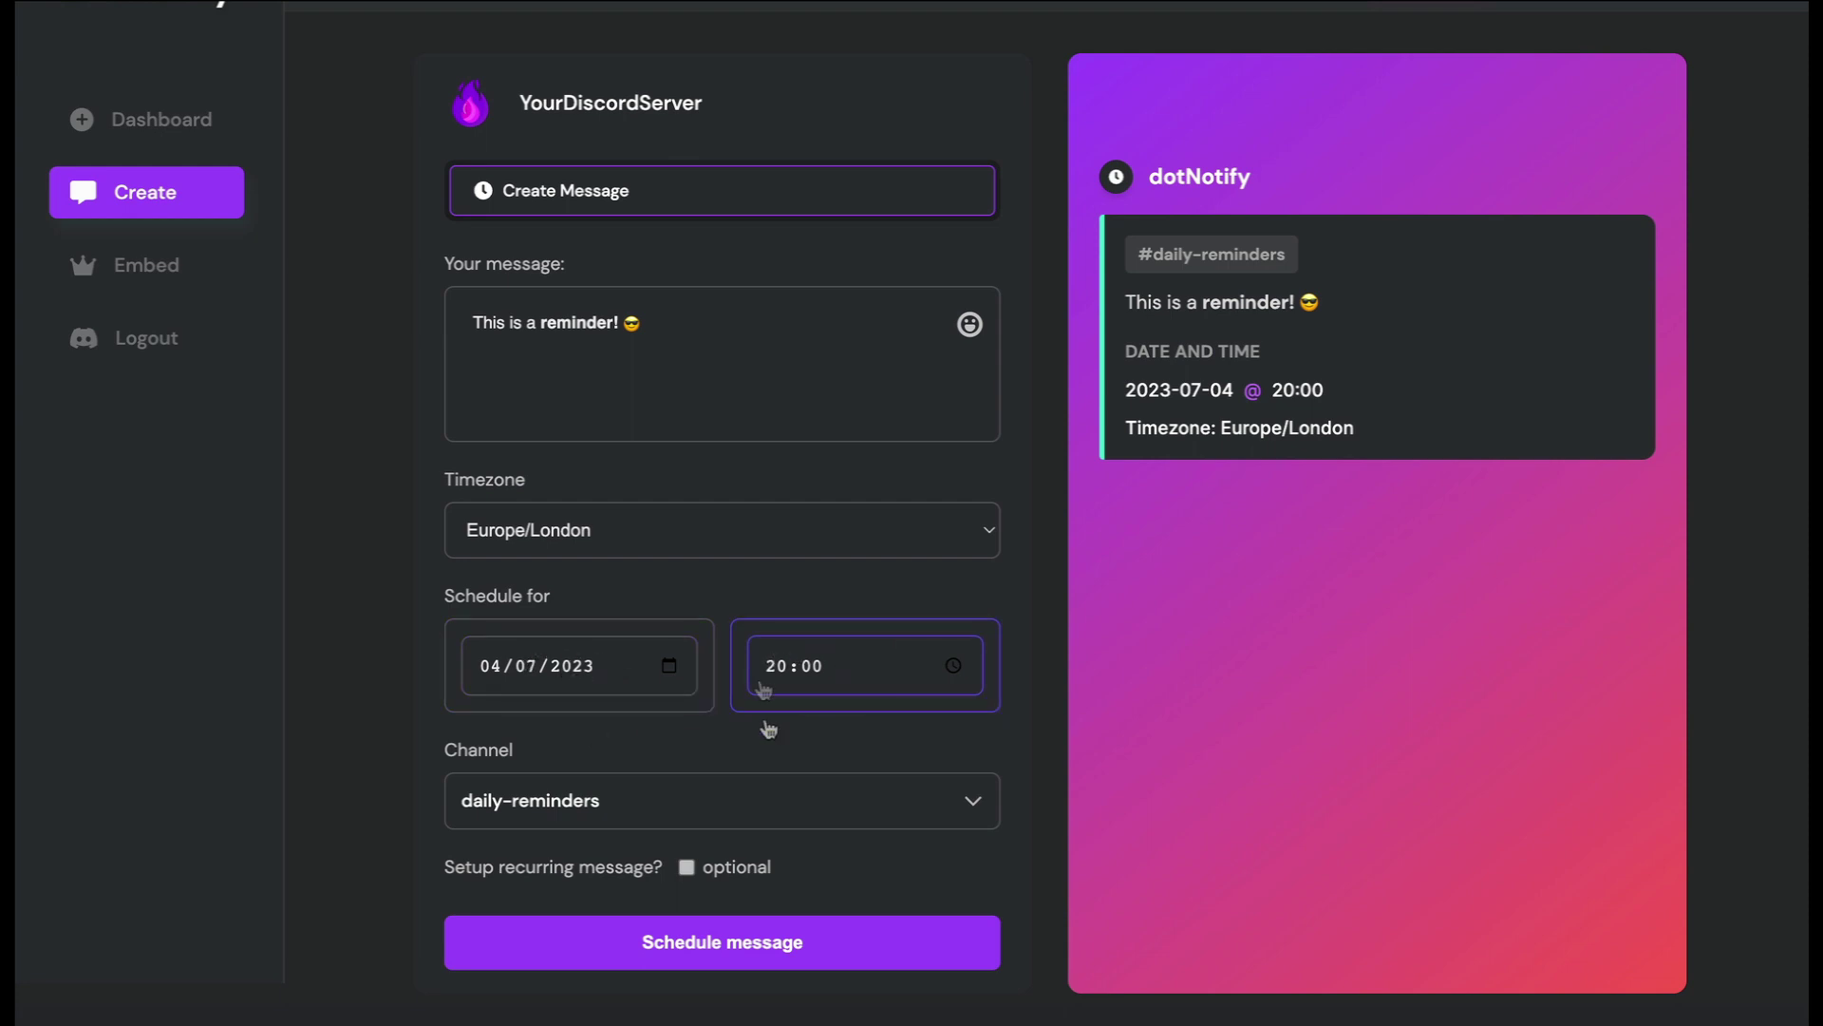
Enable recurrence, choose Daily, and set the end date to 01/08/2023.
left_click(687, 868)
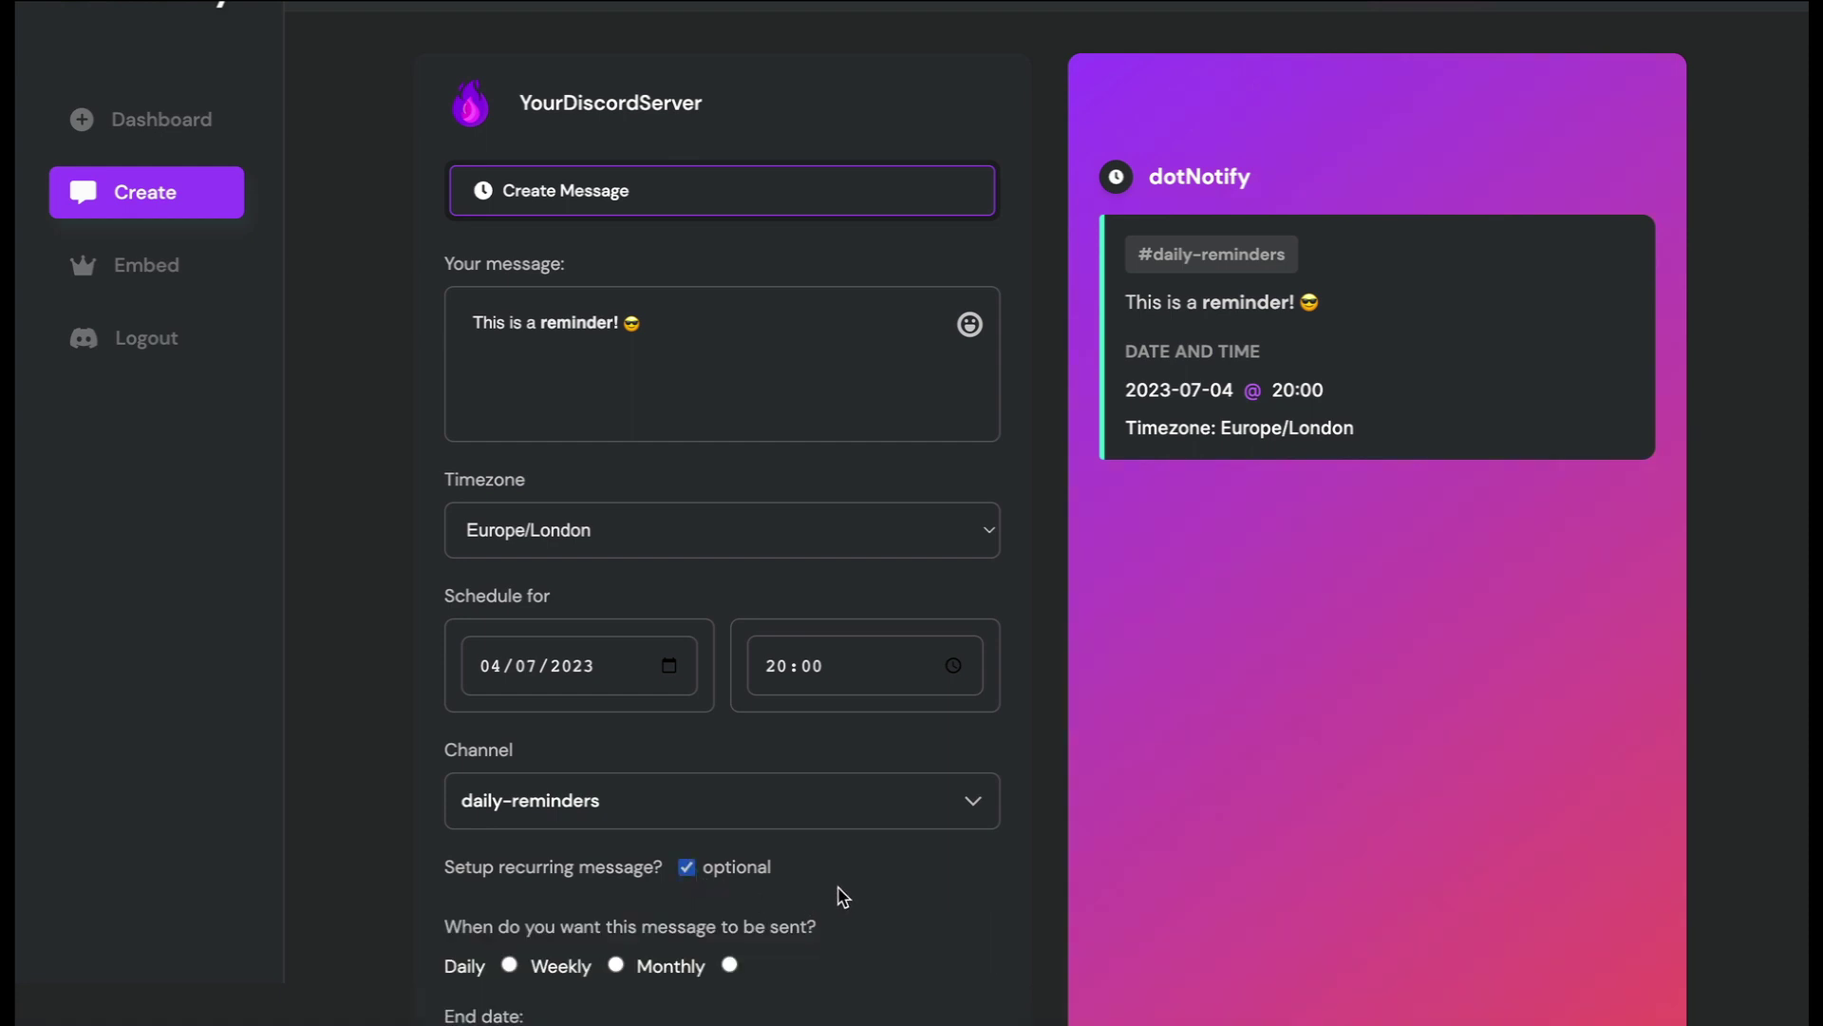
scroll(847, 894, "down", 1)
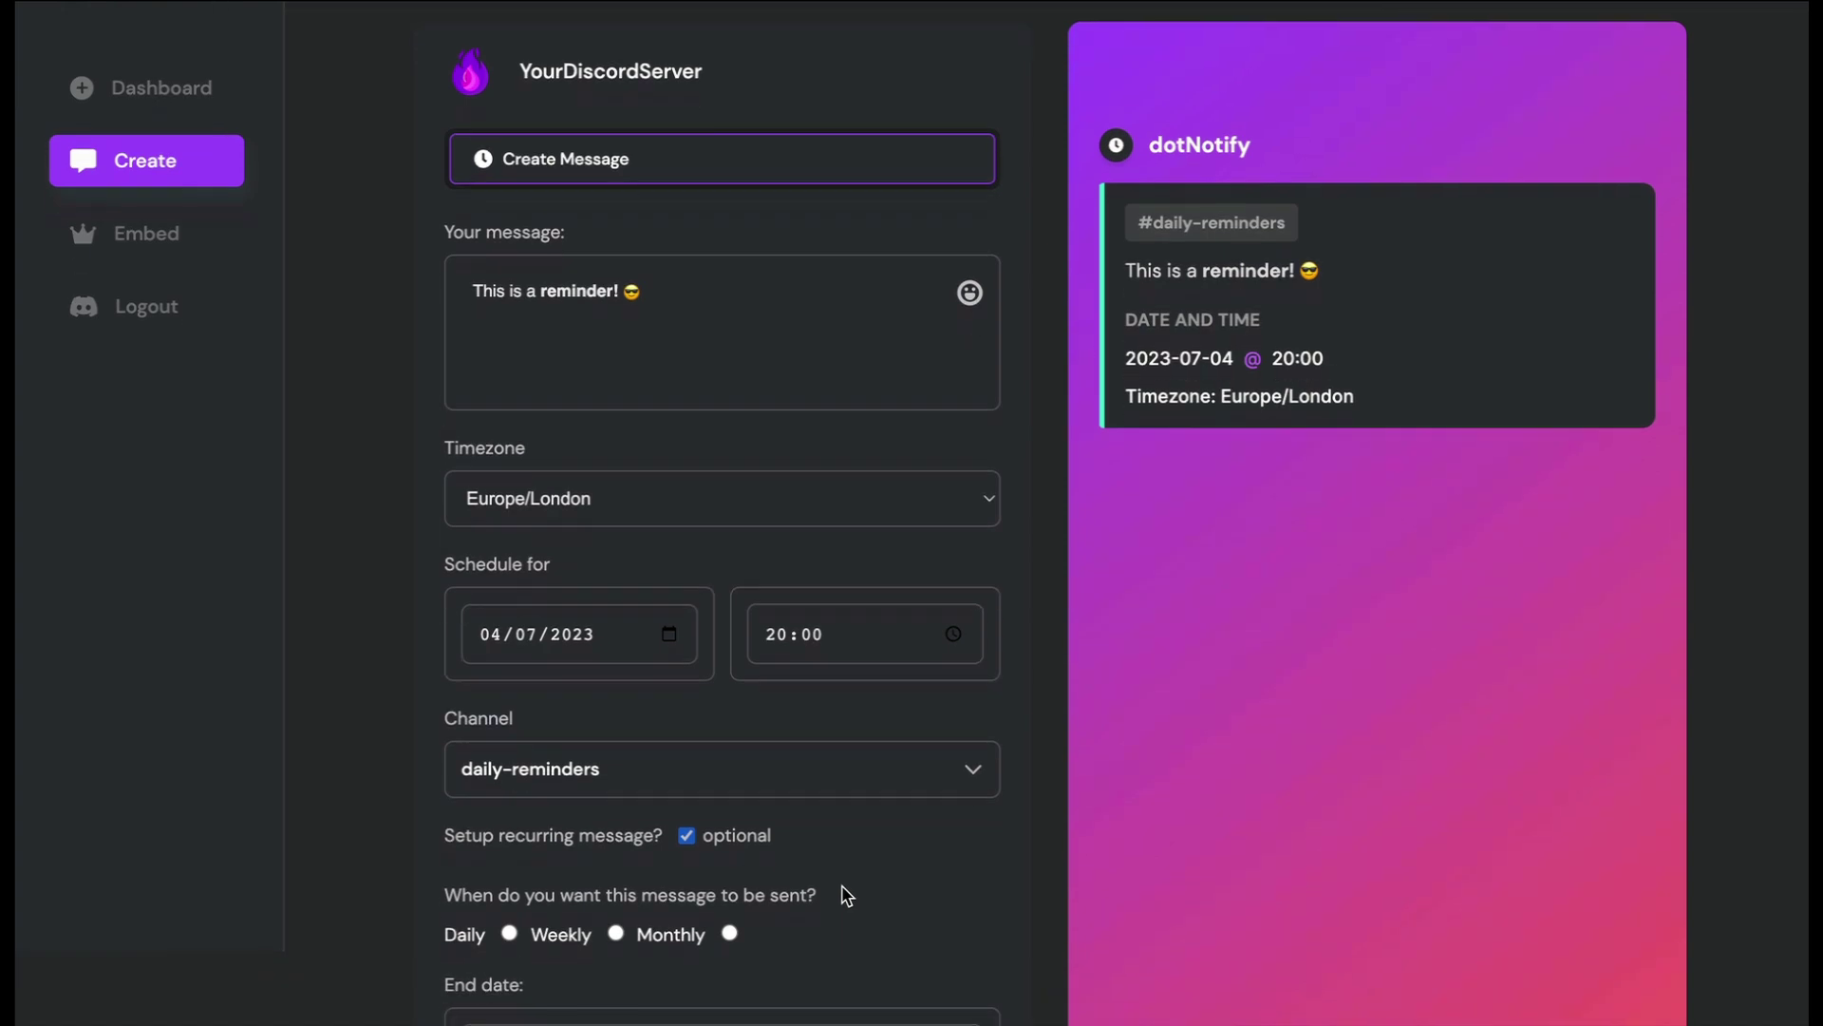
scroll(848, 893, "down", 3)
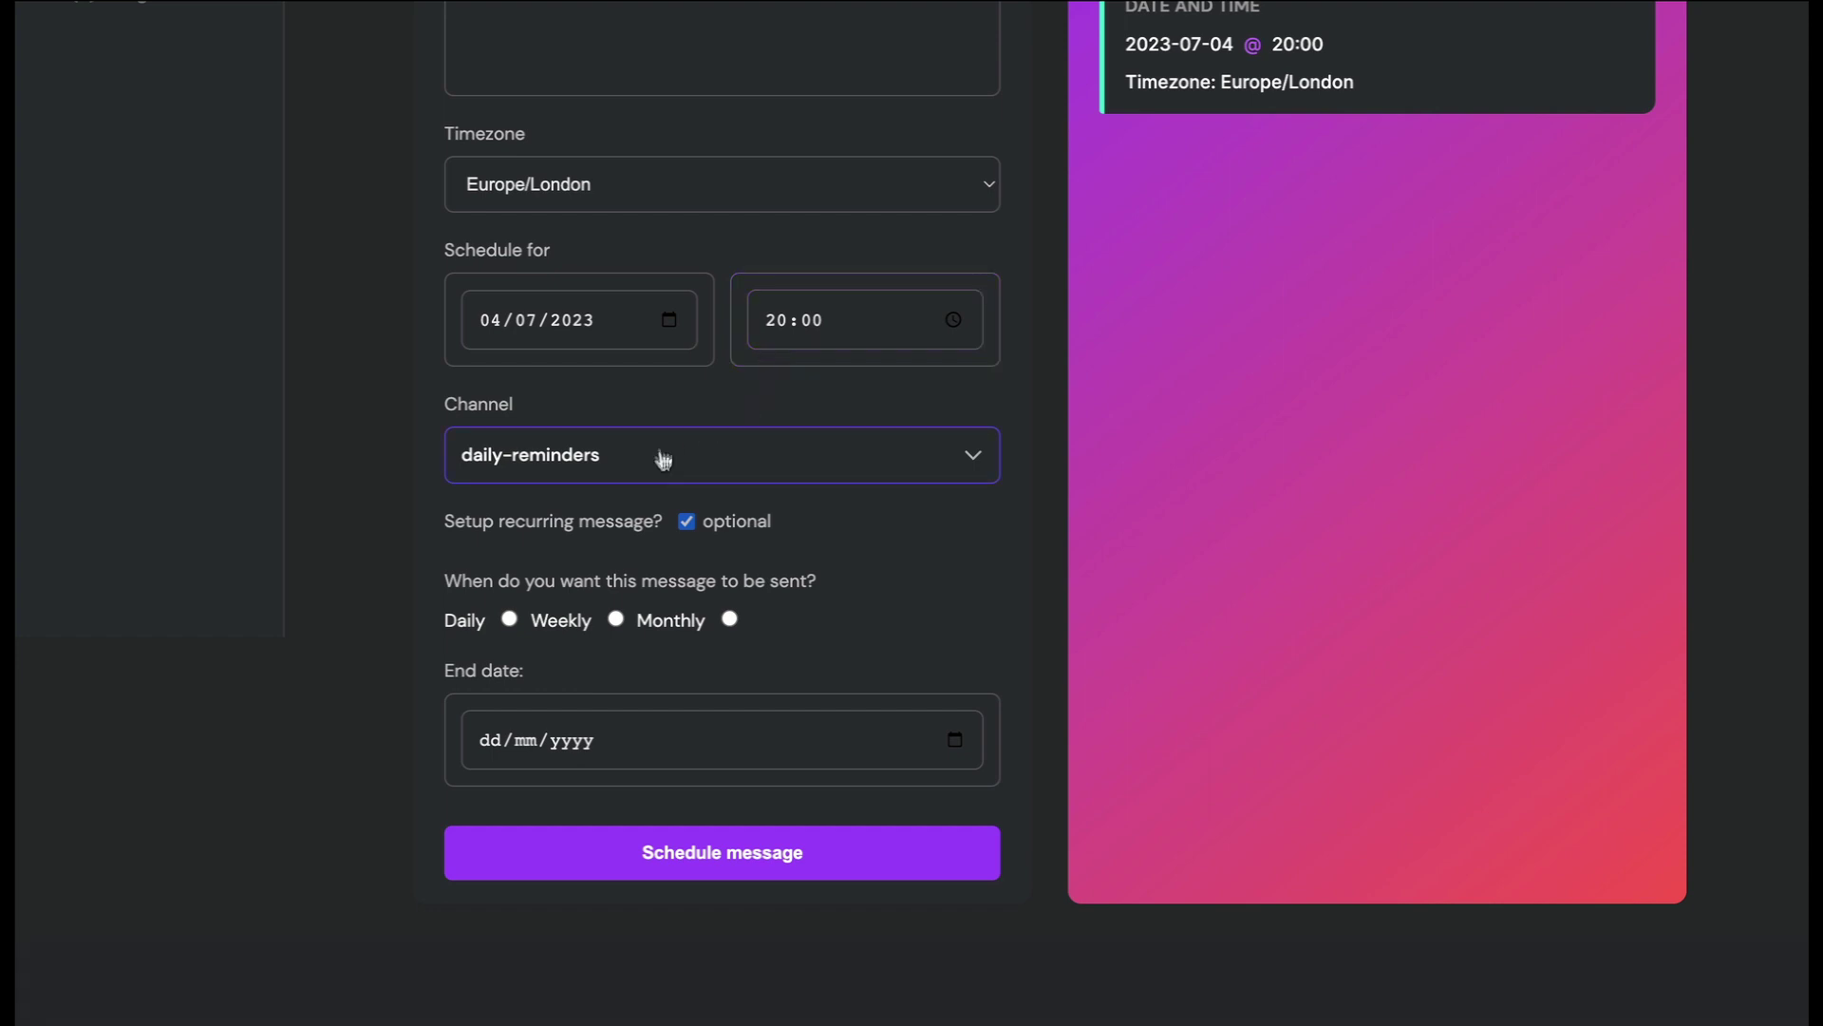
left_click(510, 620)
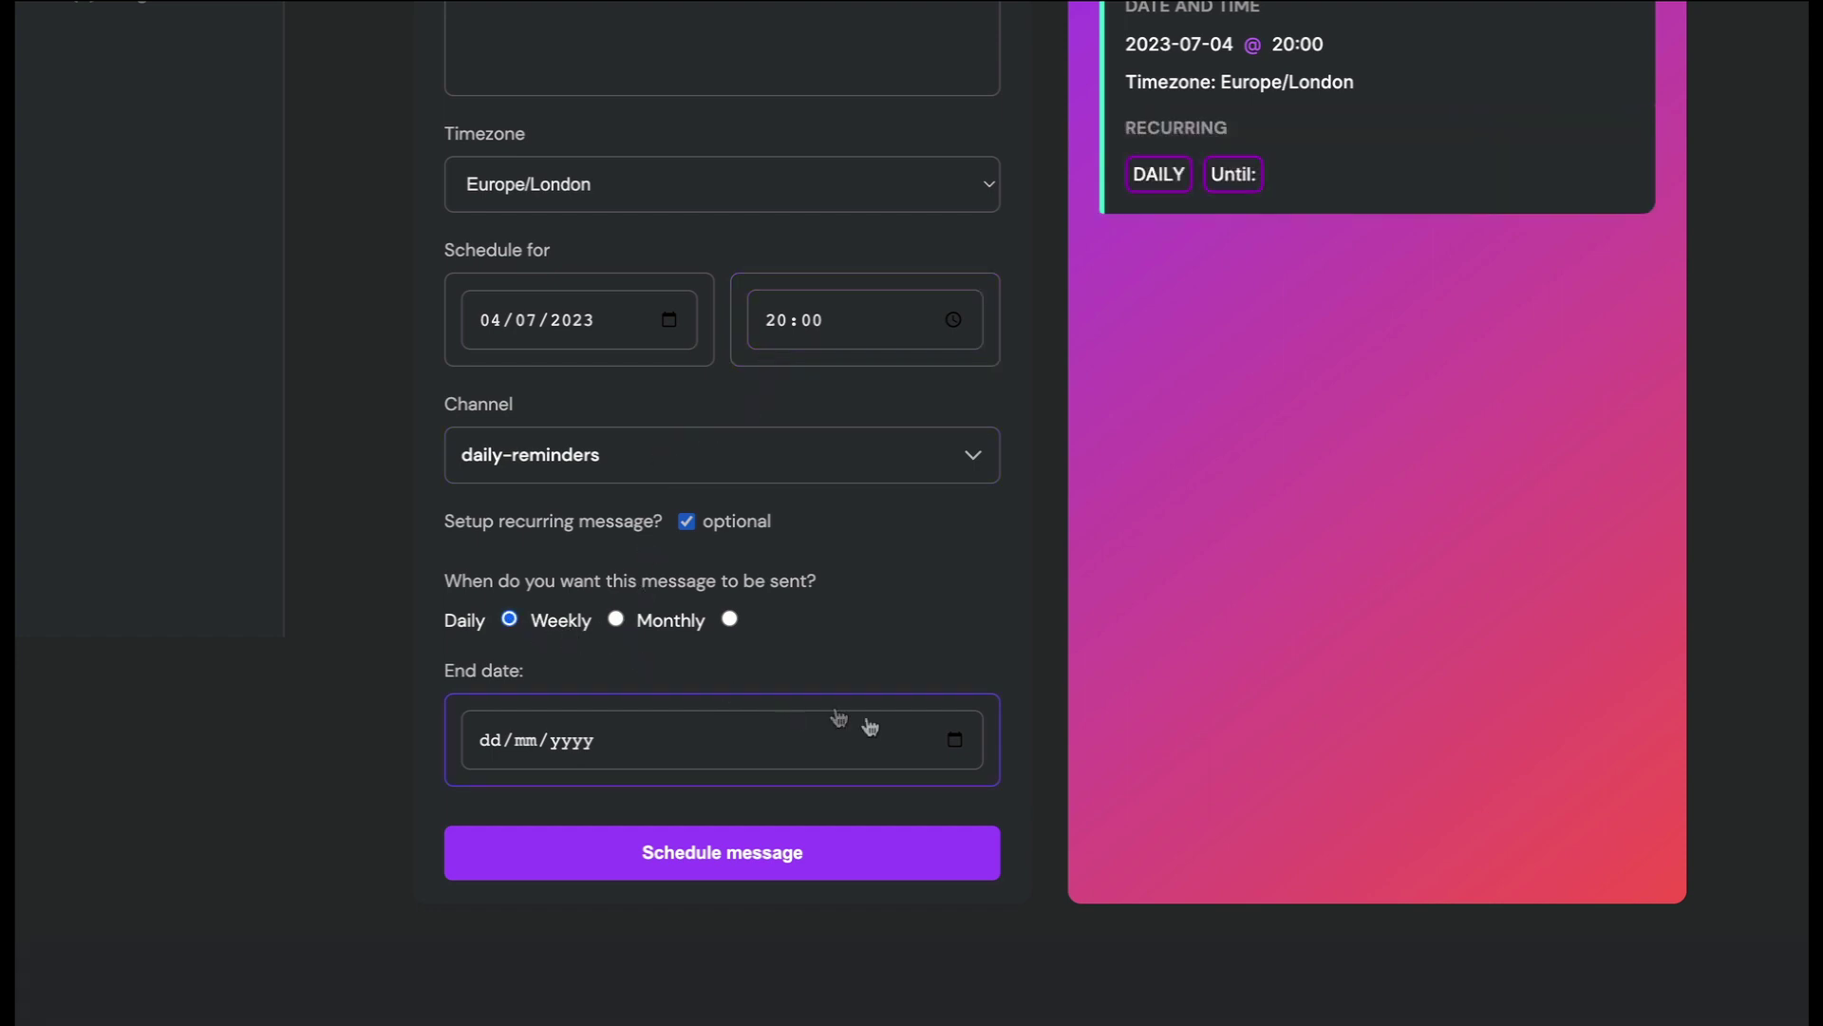
left_click(953, 745)
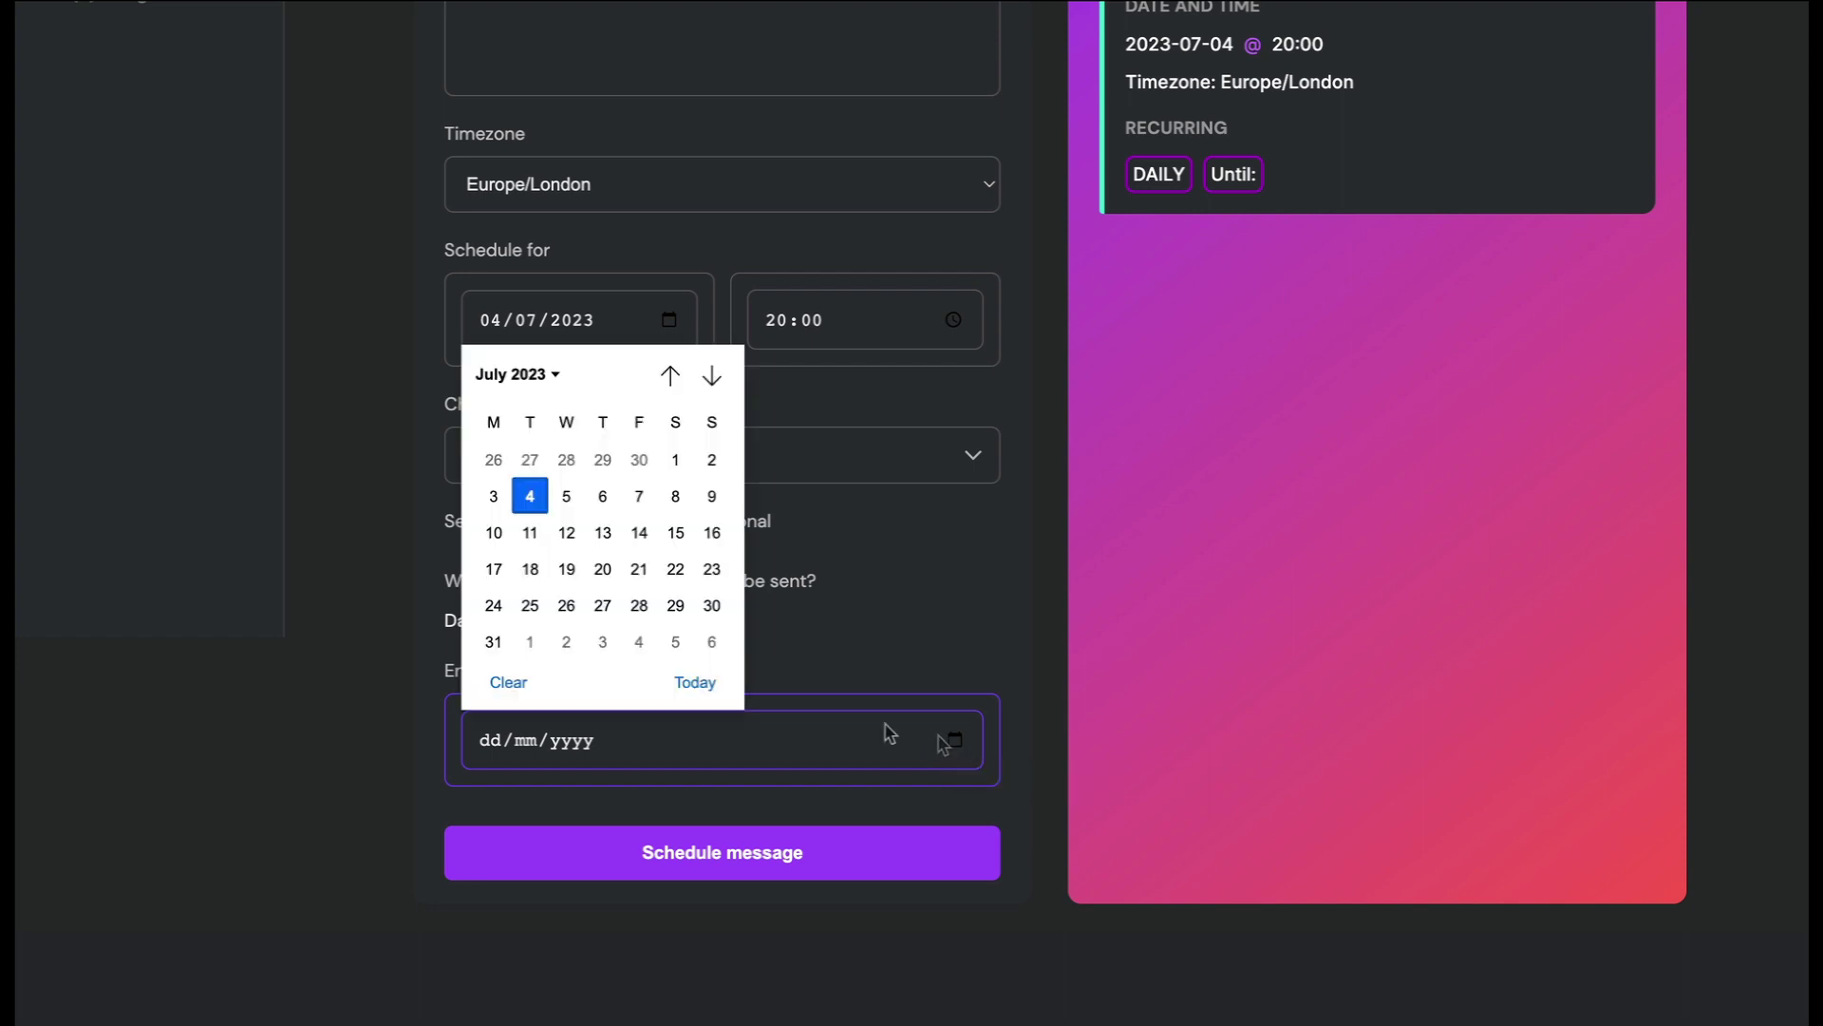
left_click(704, 383)
left_click(805, 411)
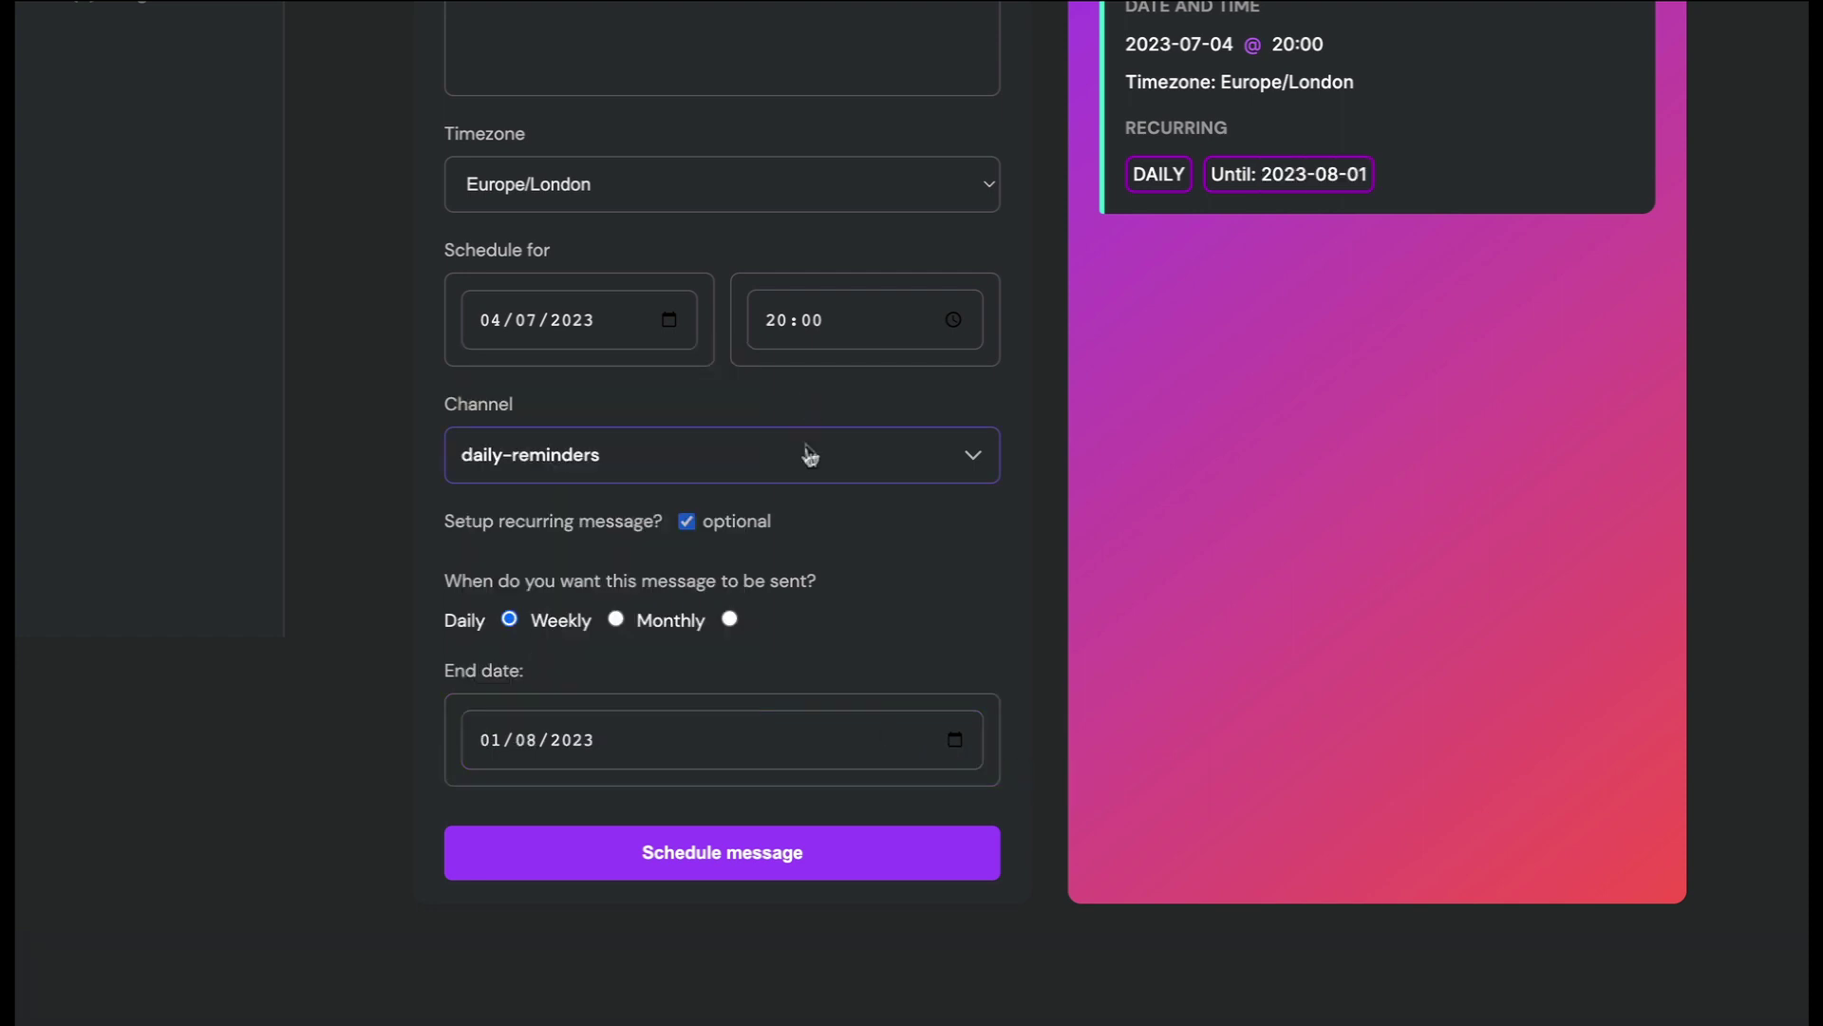
scroll(805, 456, "up", 2)
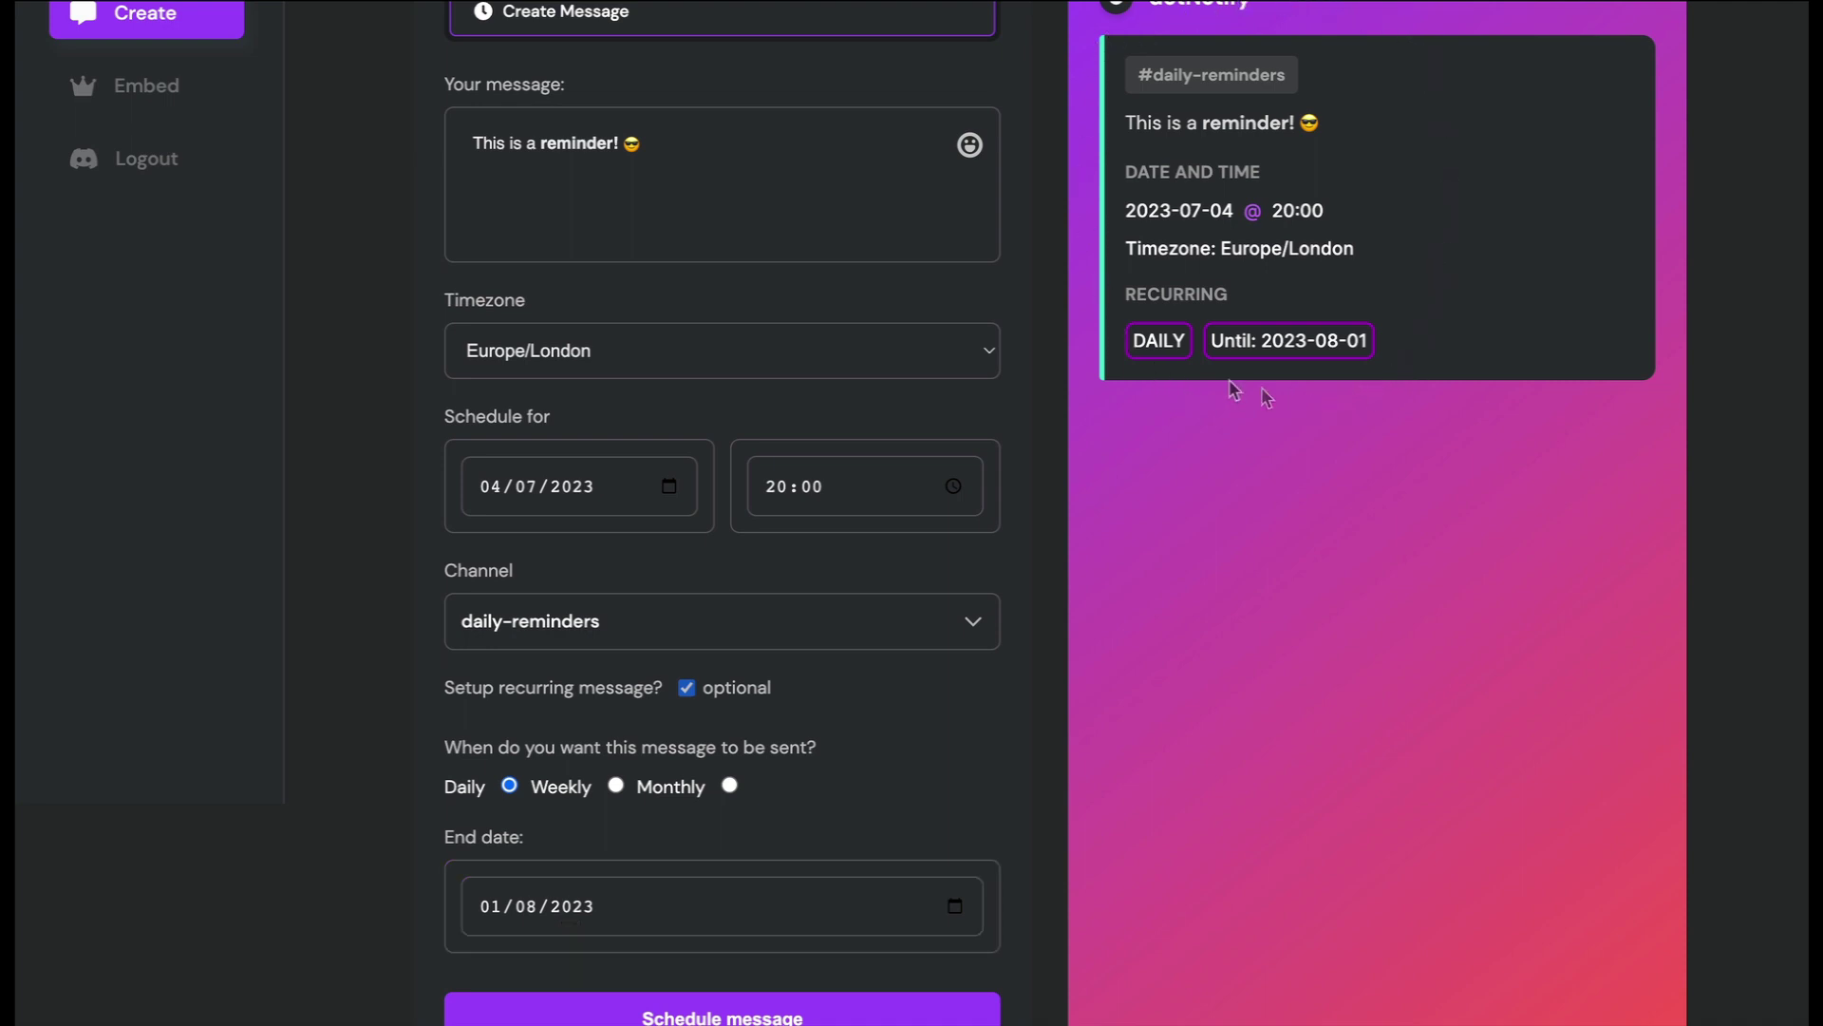
scroll(1123, 95, "up", 1)
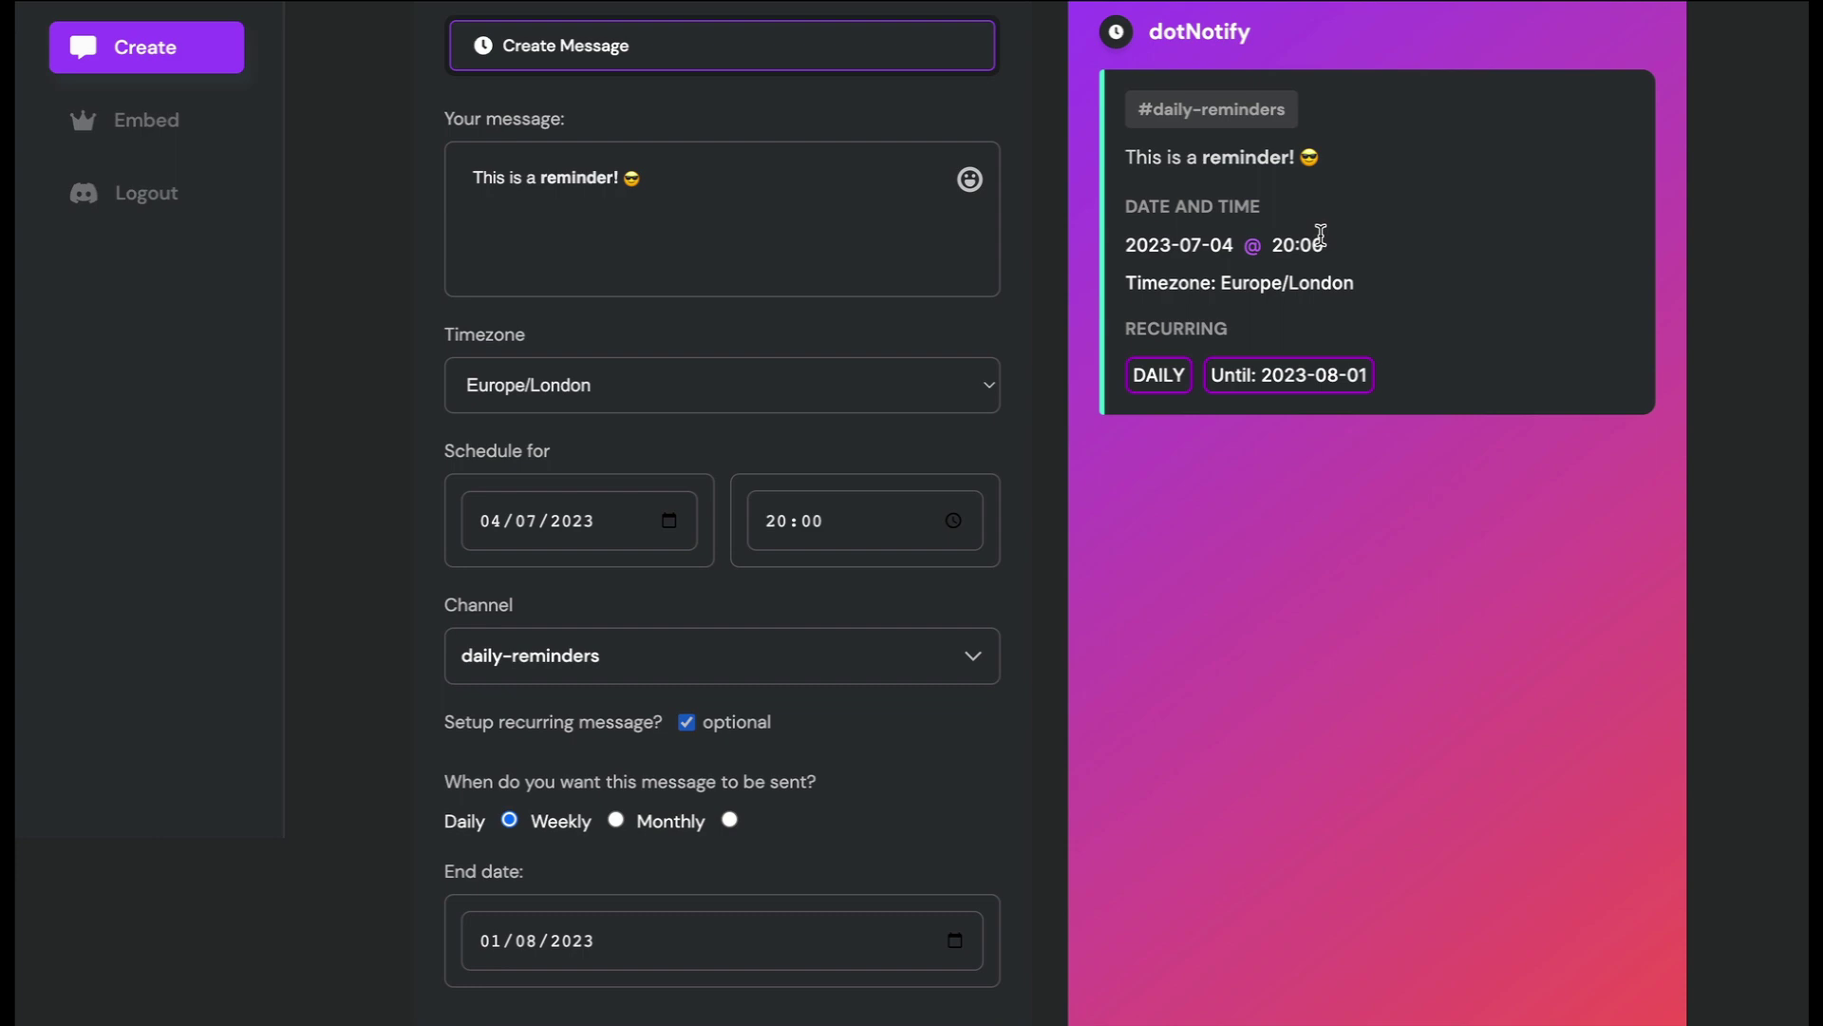
left_click(938, 529)
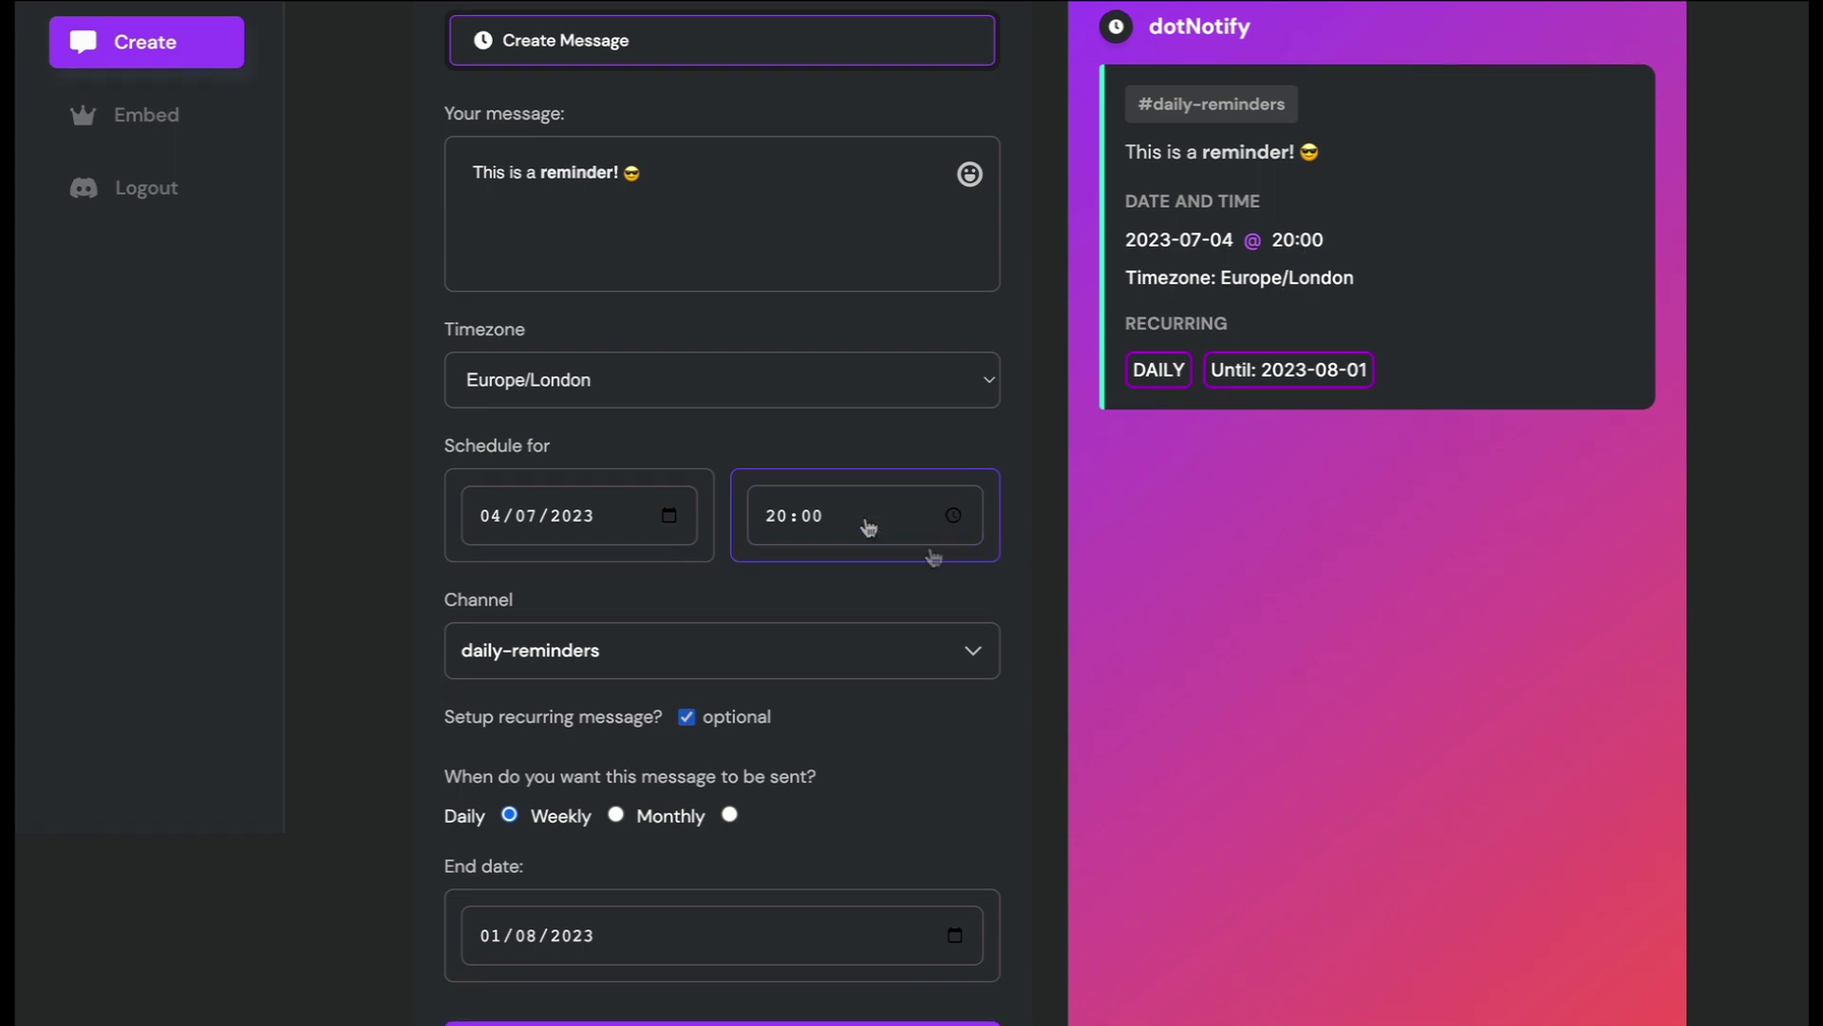
scroll(947, 538, "down", 2)
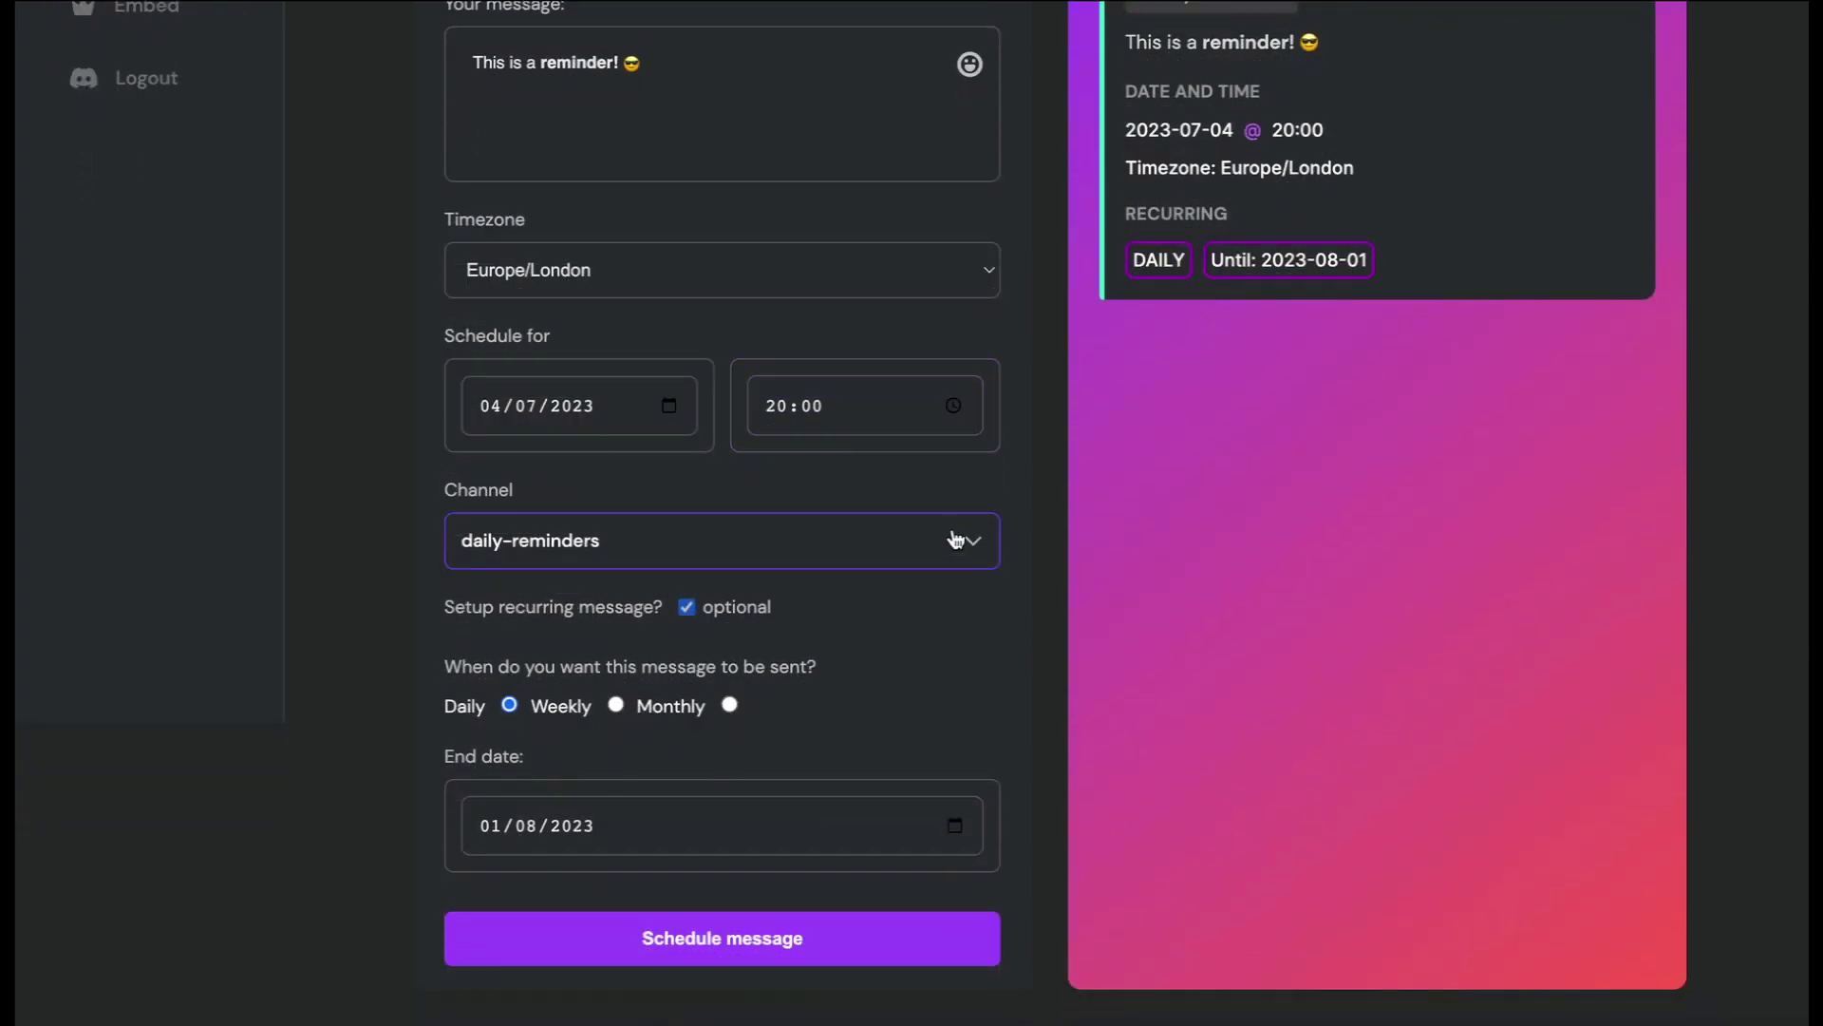
scroll(1004, 541, "down", 1)
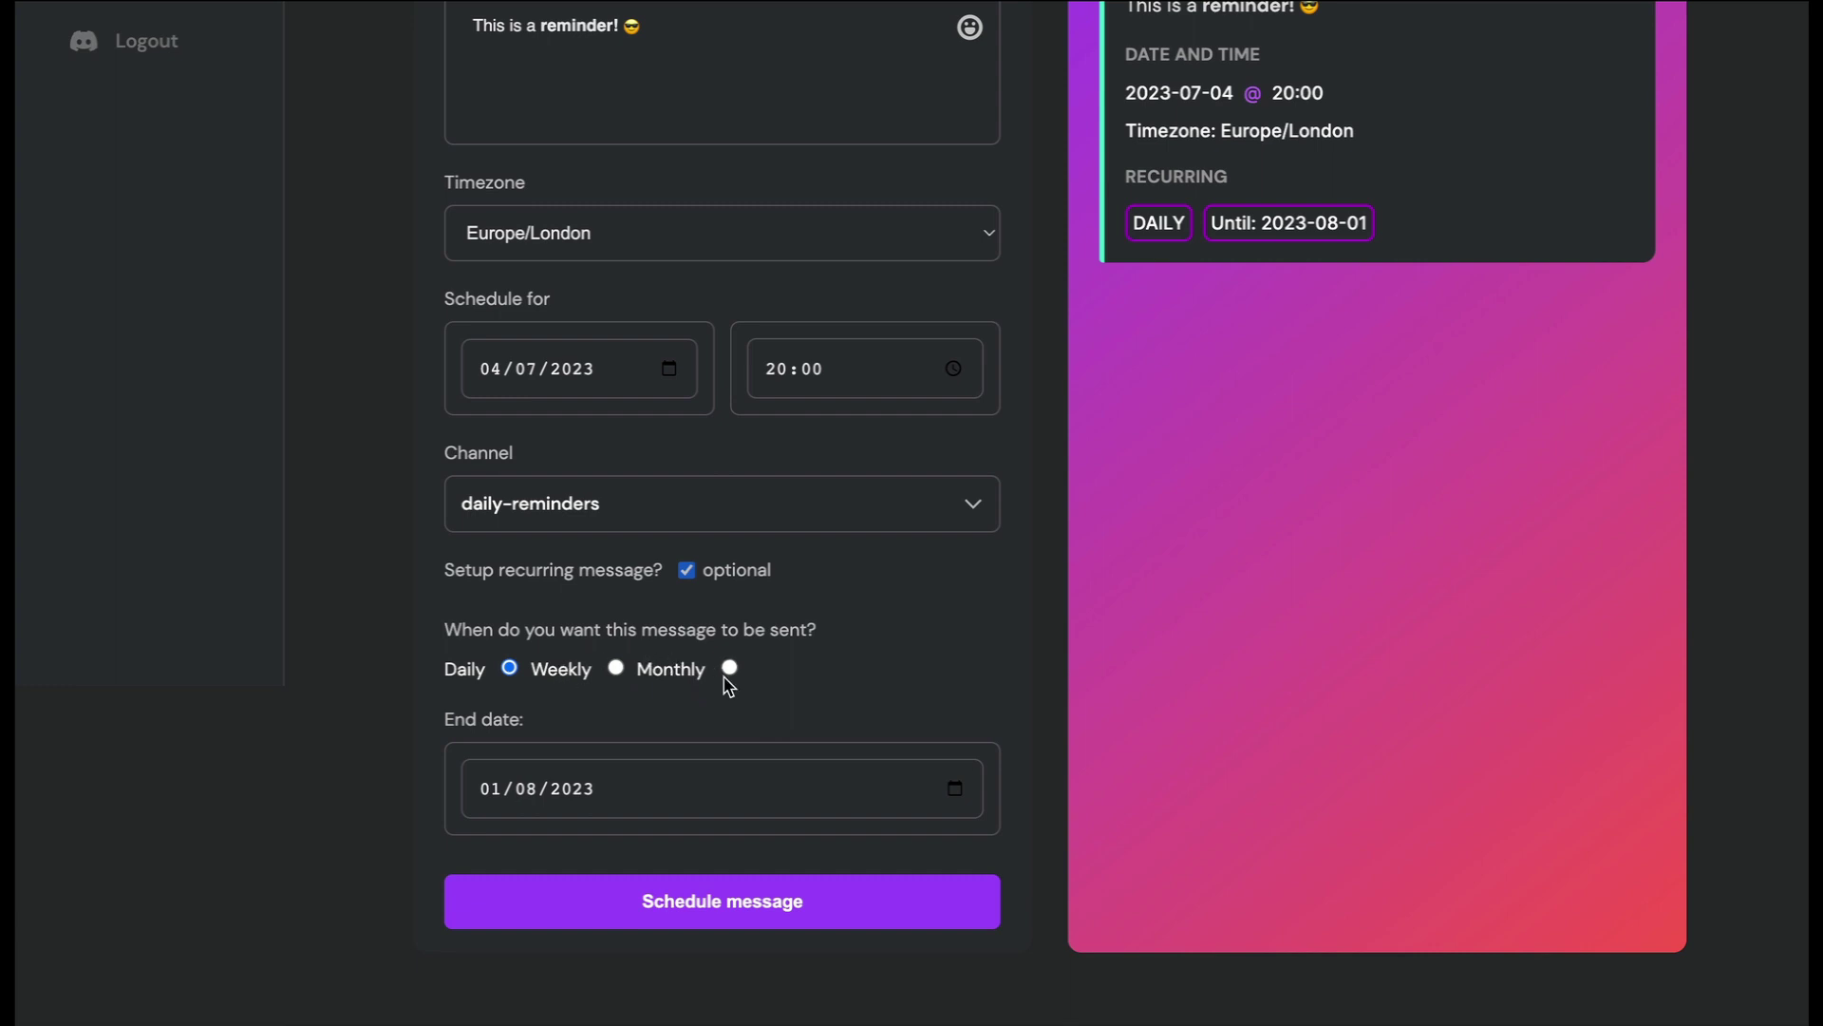
left_click(616, 668)
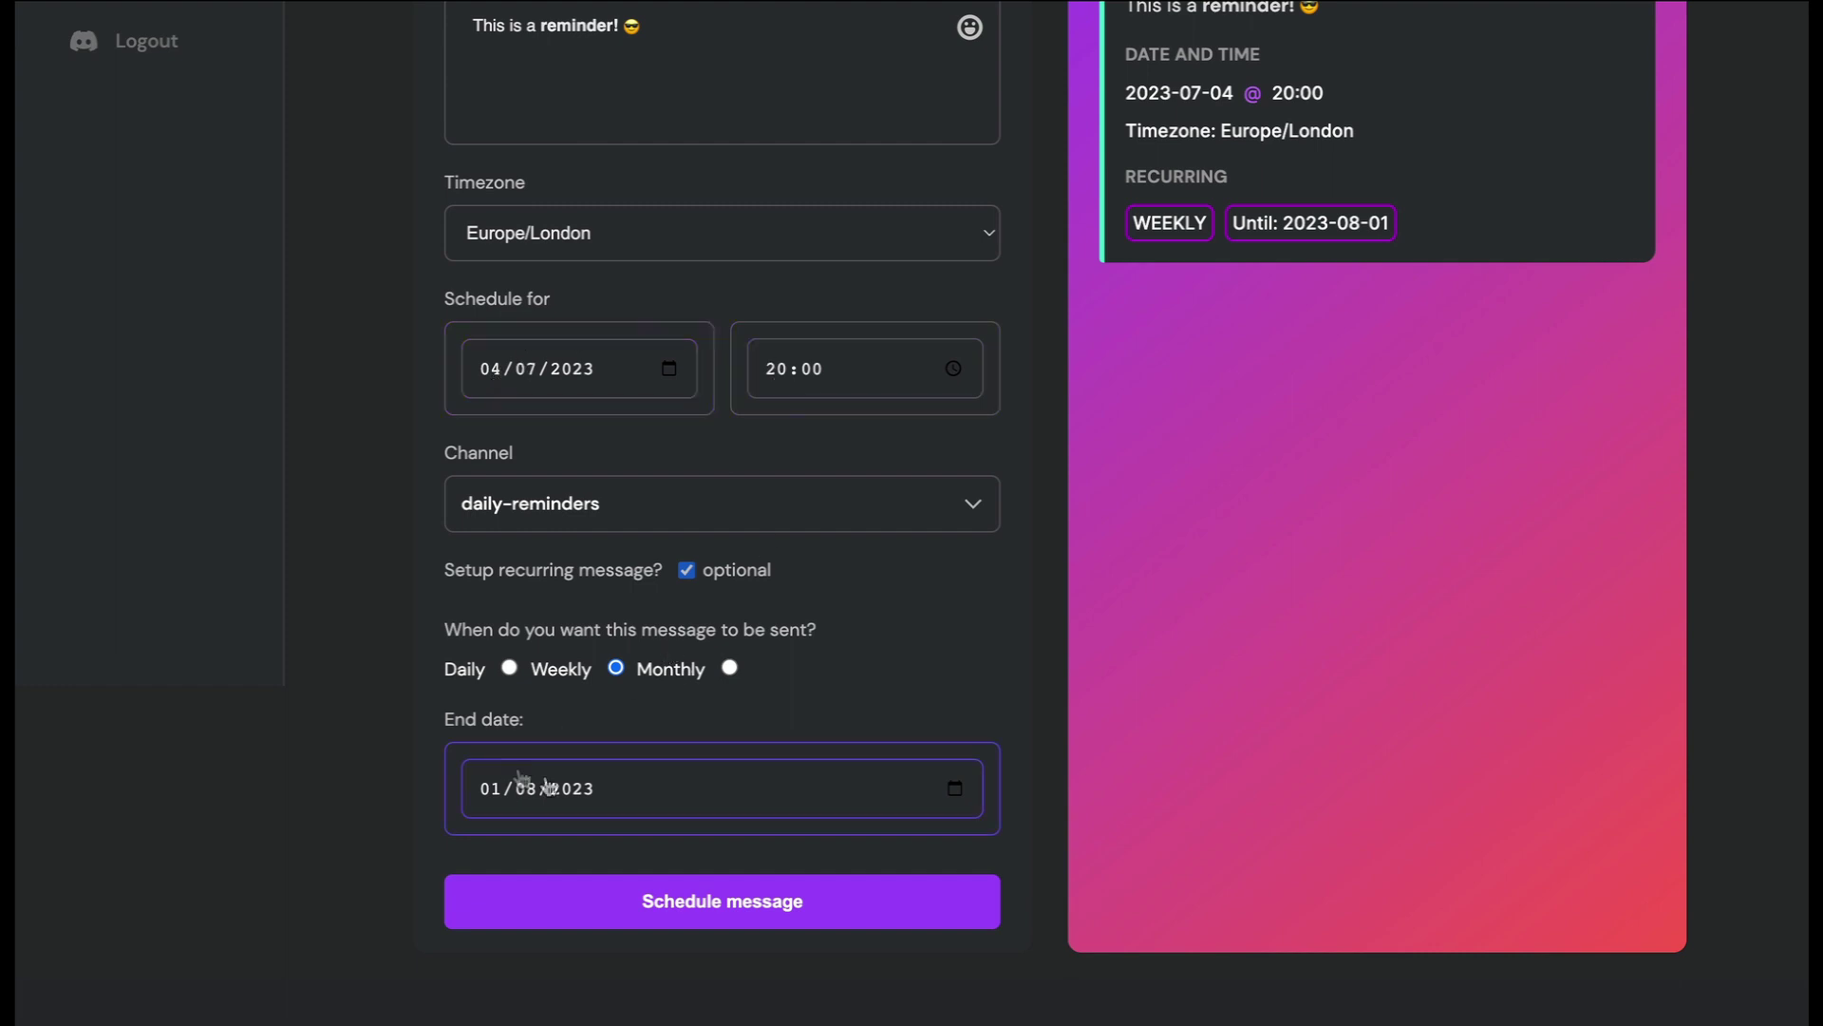
left_click(510, 668)
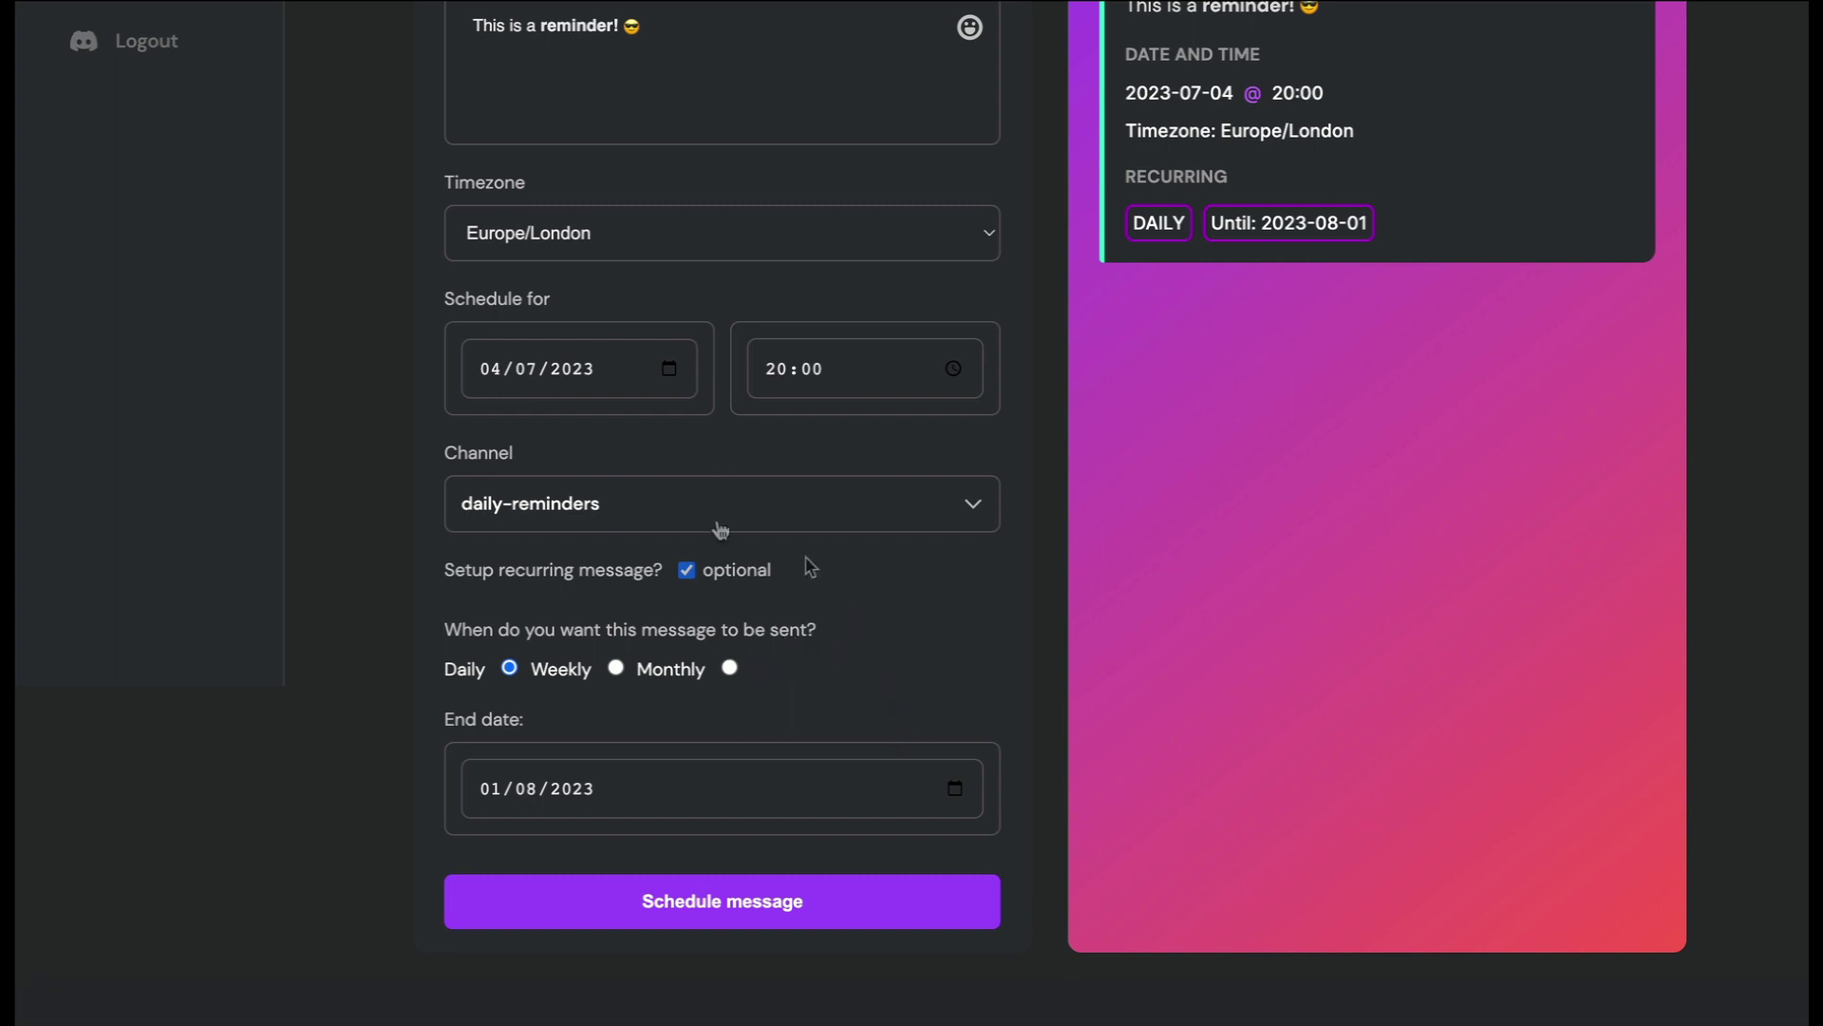
Schedule the daily reminder, then pause it from the Recurring dashboard list.
left_click(739, 910)
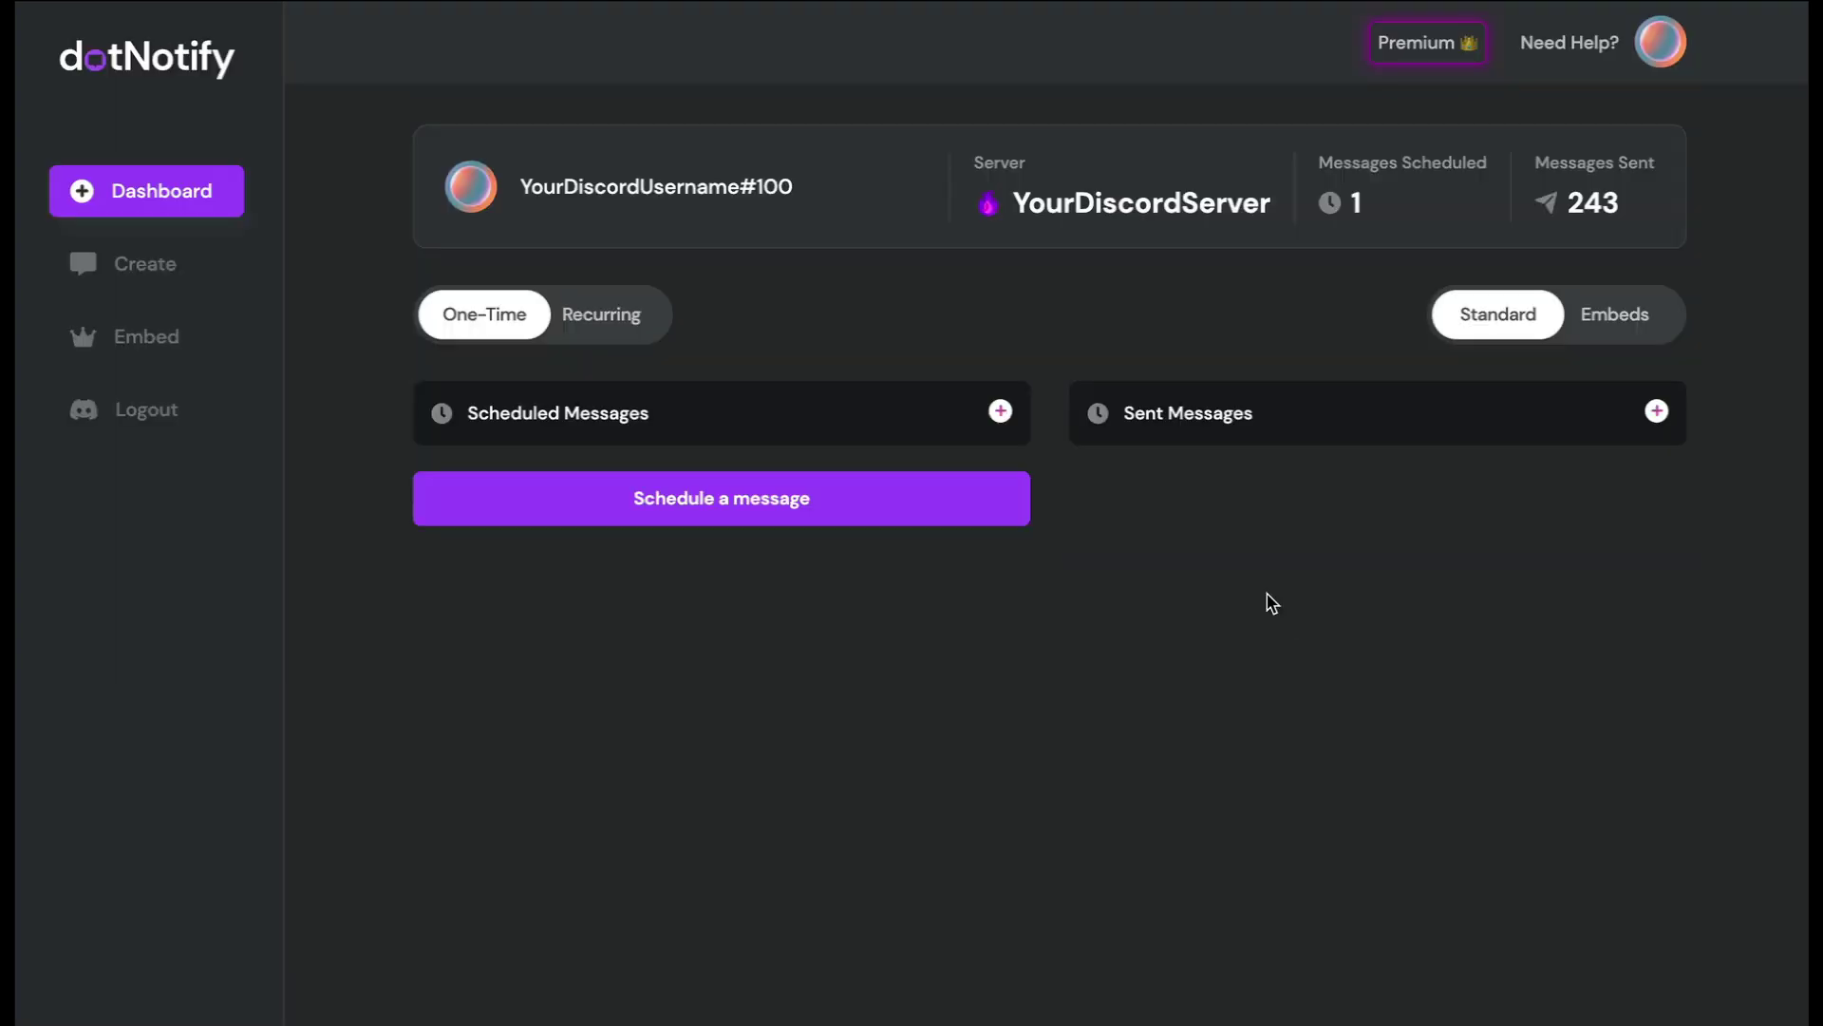
left_click(614, 332)
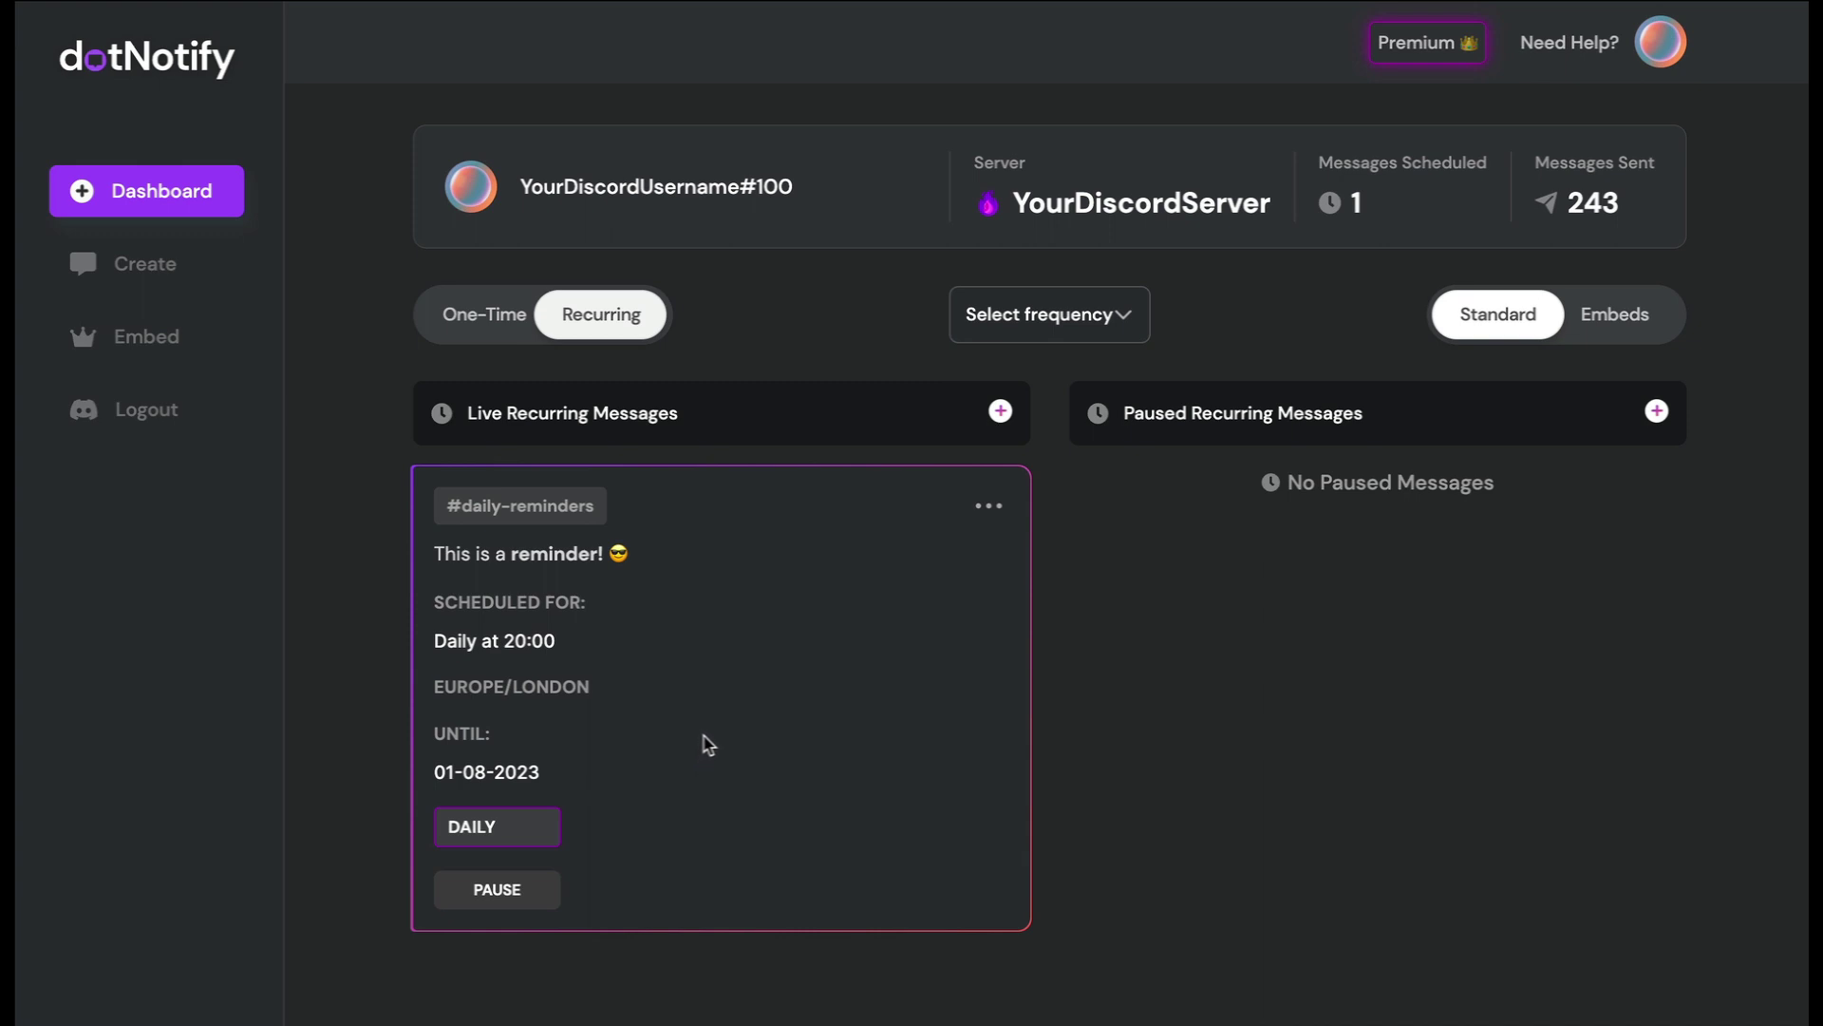
left_click(988, 506)
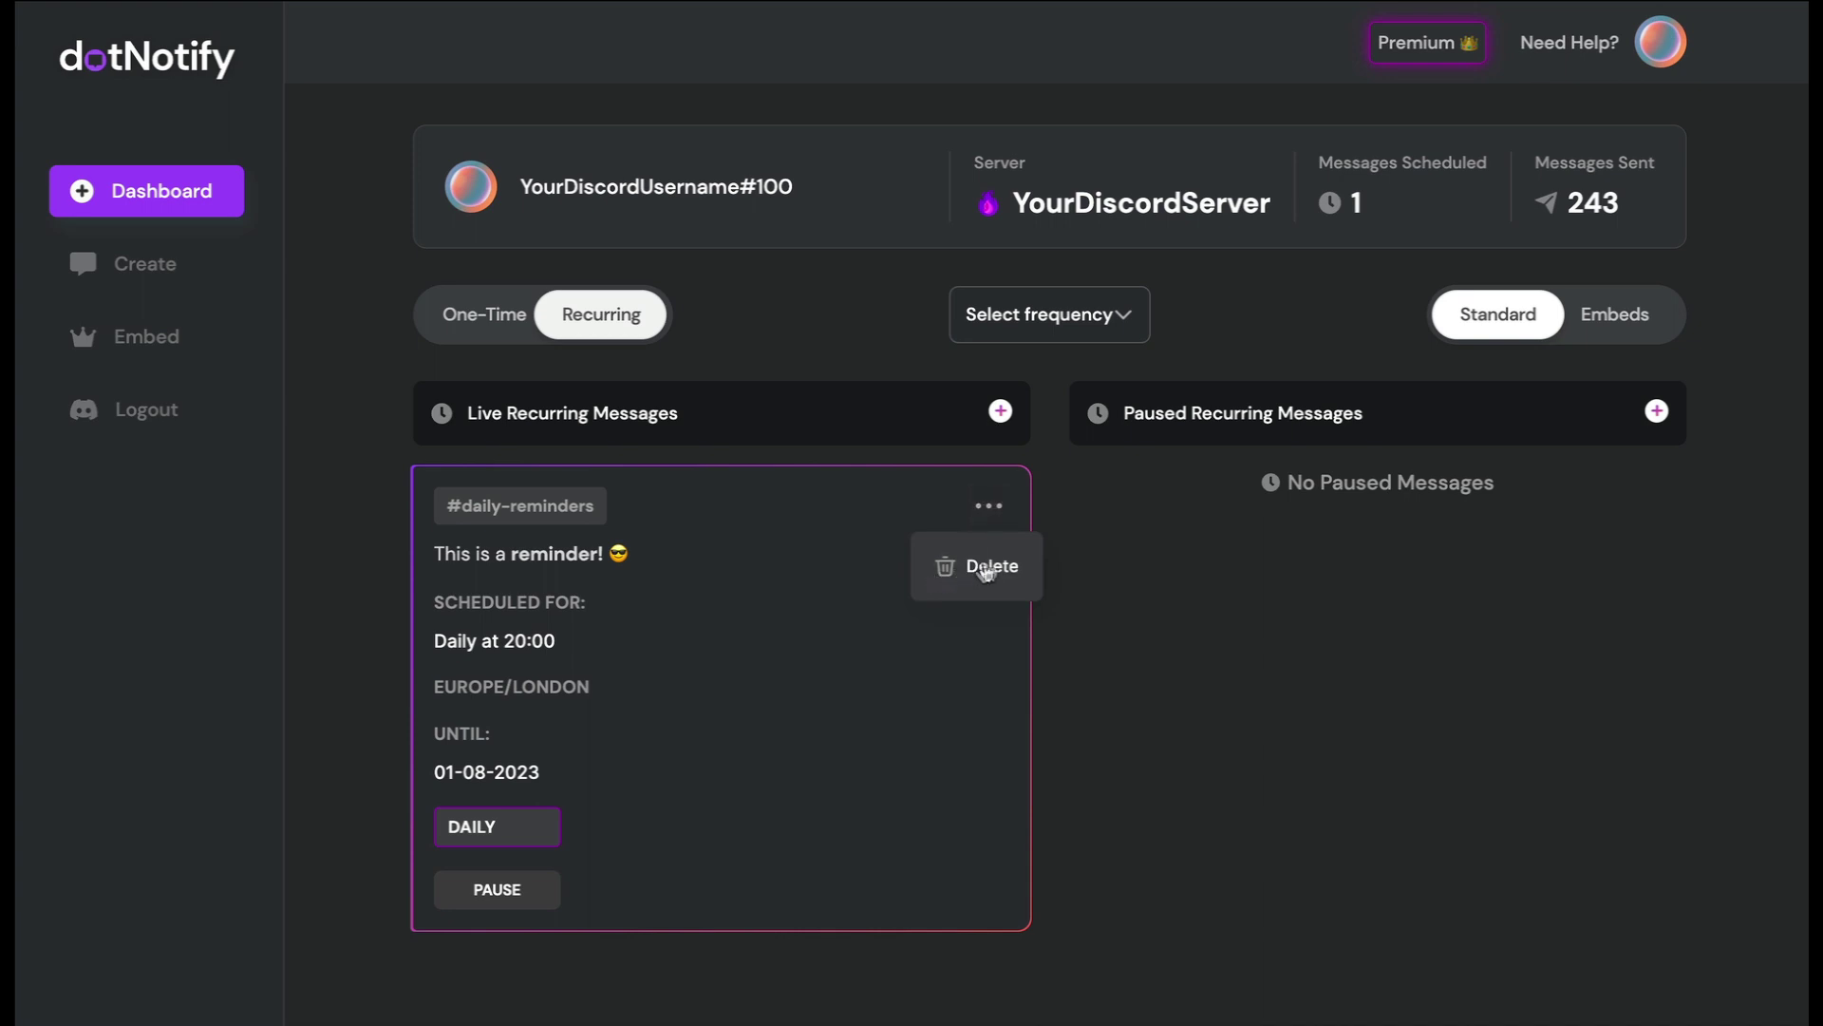
left_click(808, 570)
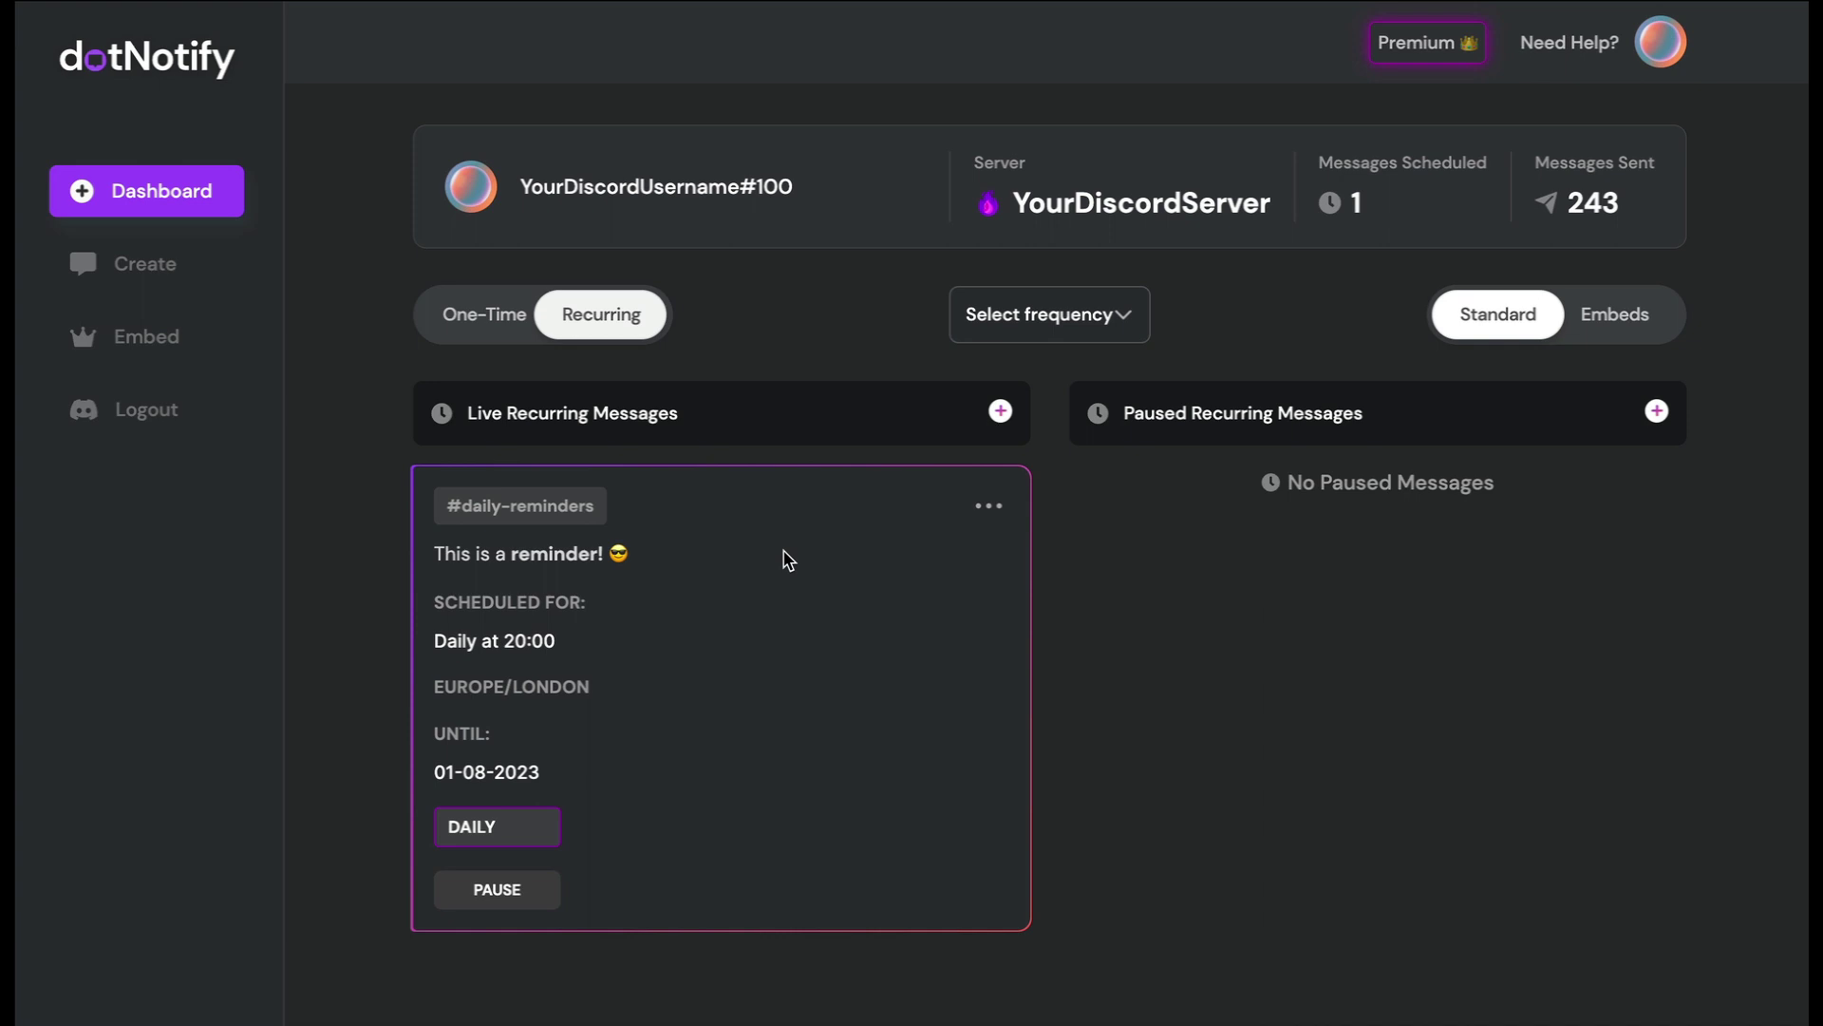
left_click(495, 893)
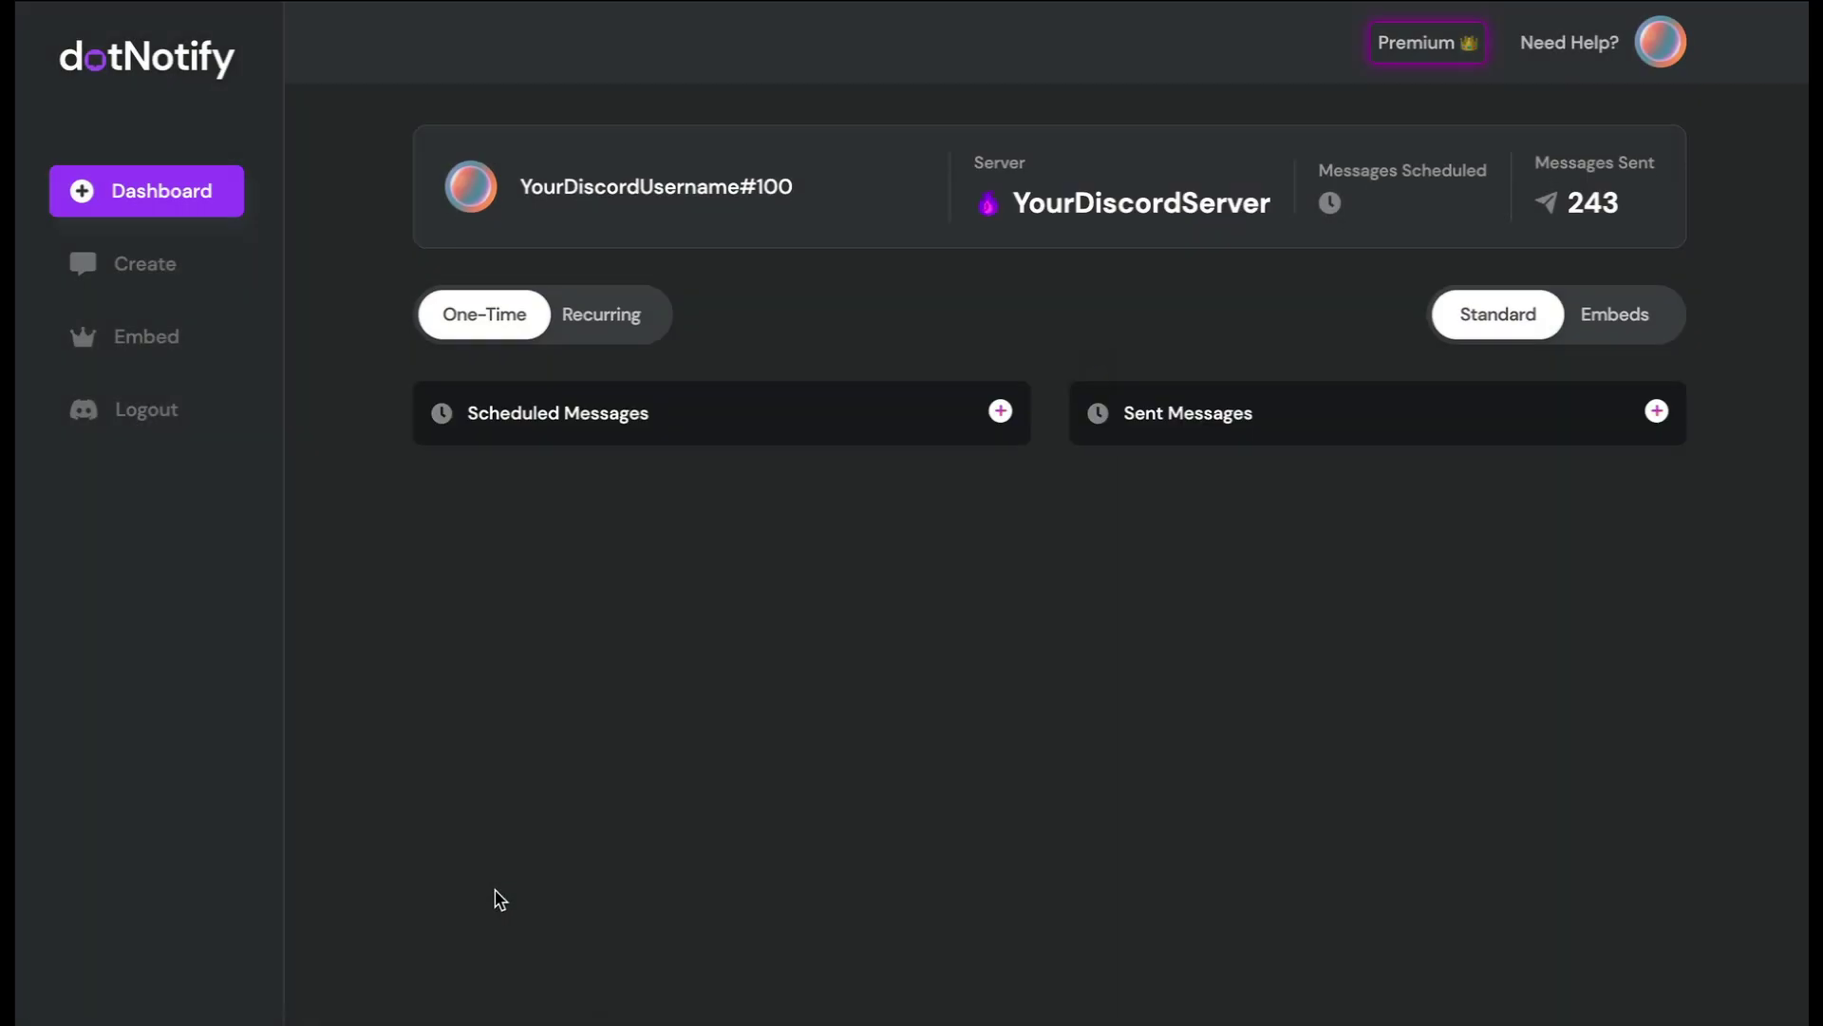
Set the paused daily reminder live again from the Recurring list.
left_click(601, 318)
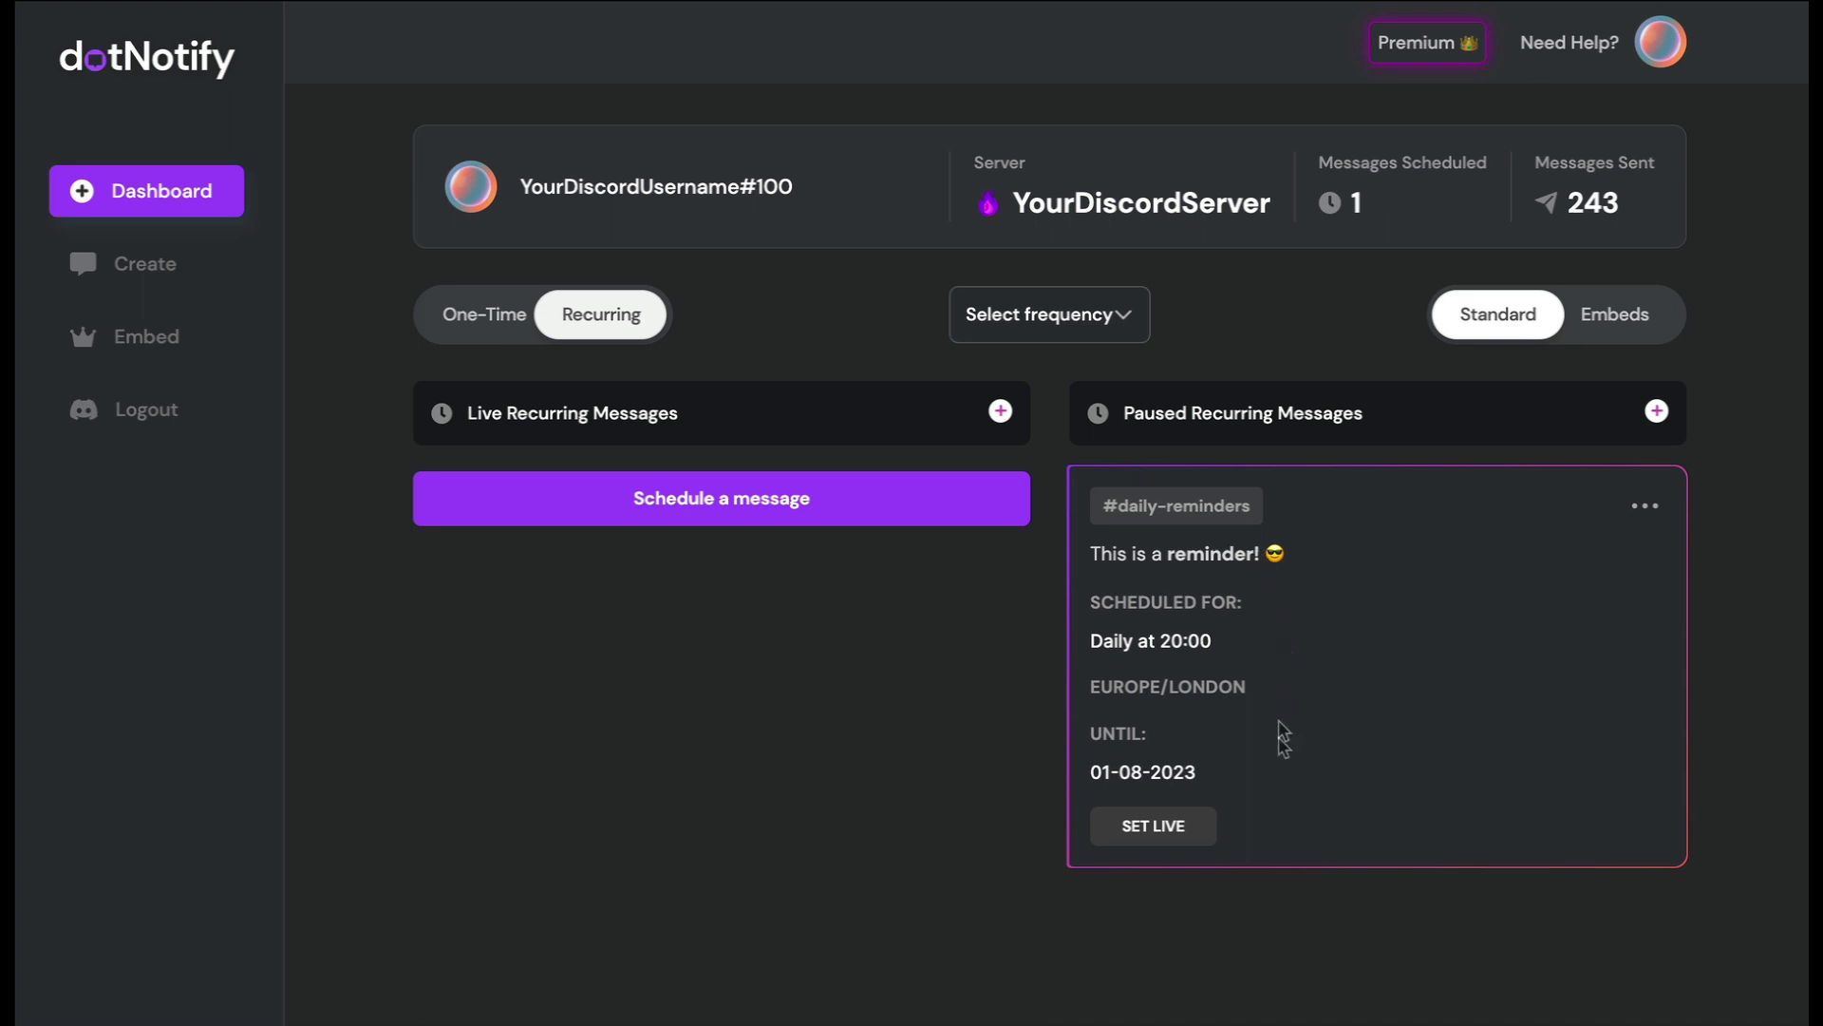
left_click(1177, 829)
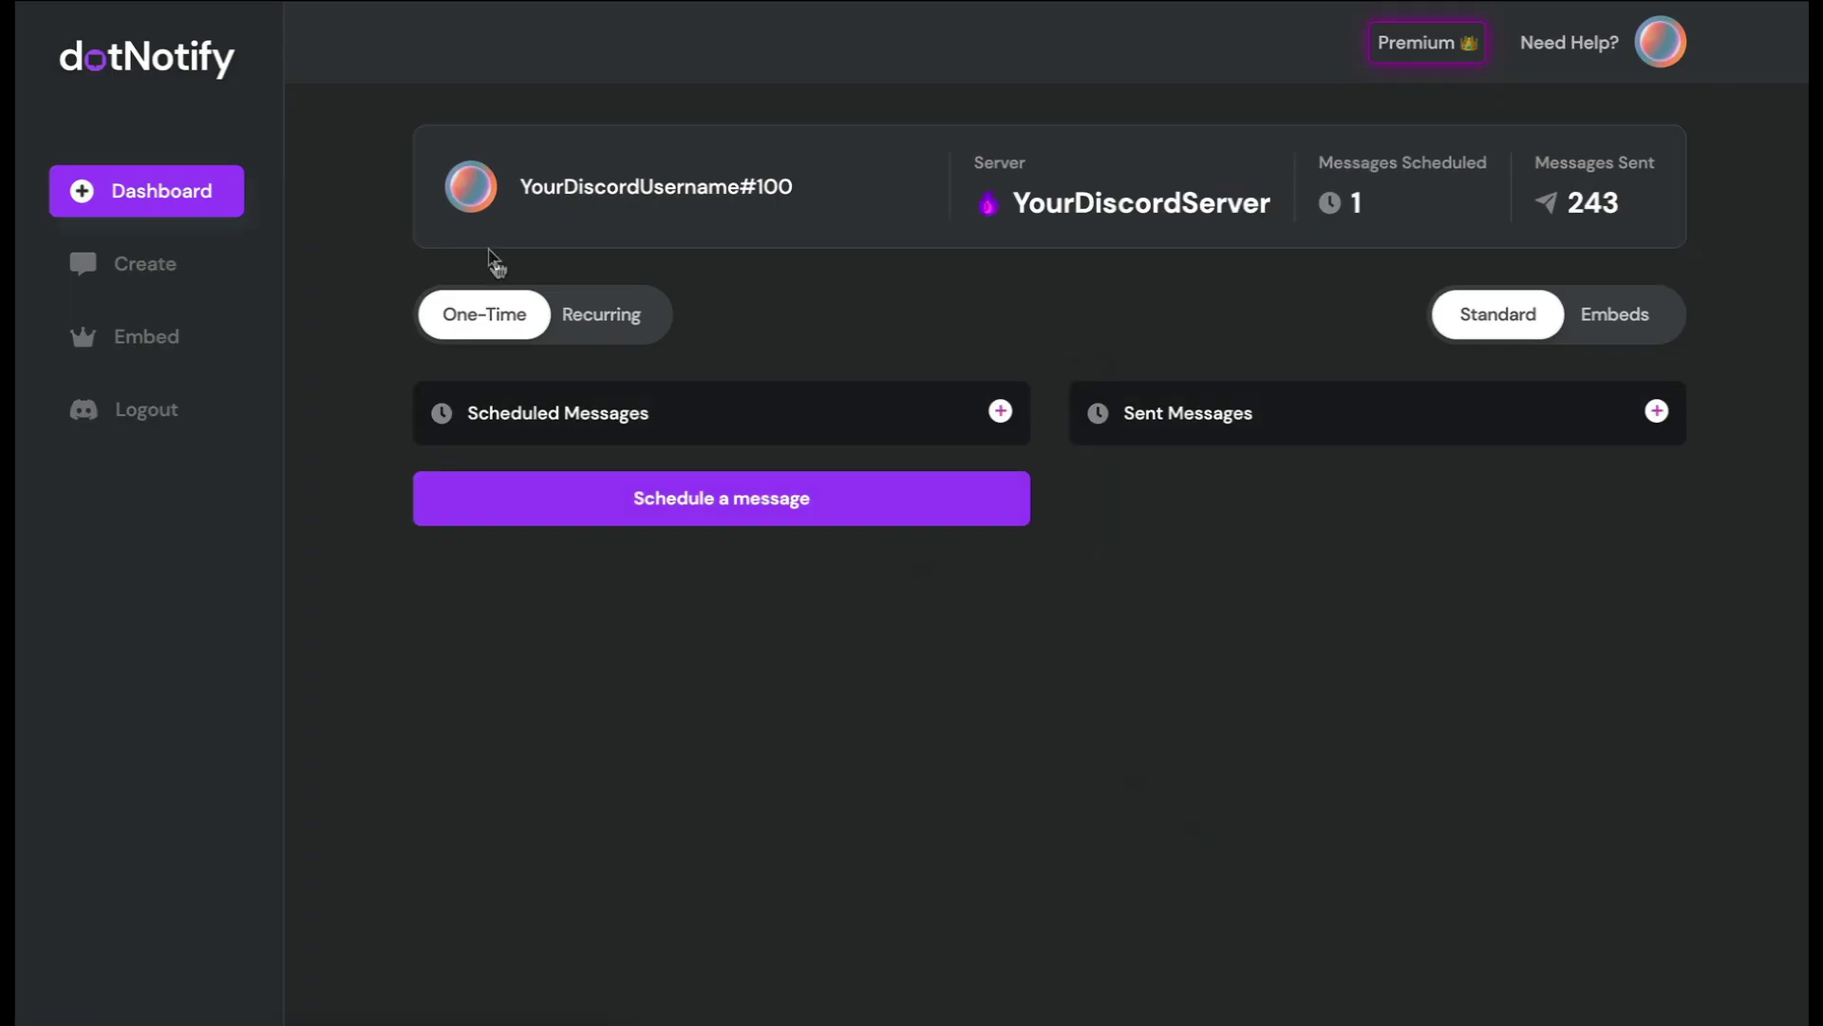
left_click(598, 316)
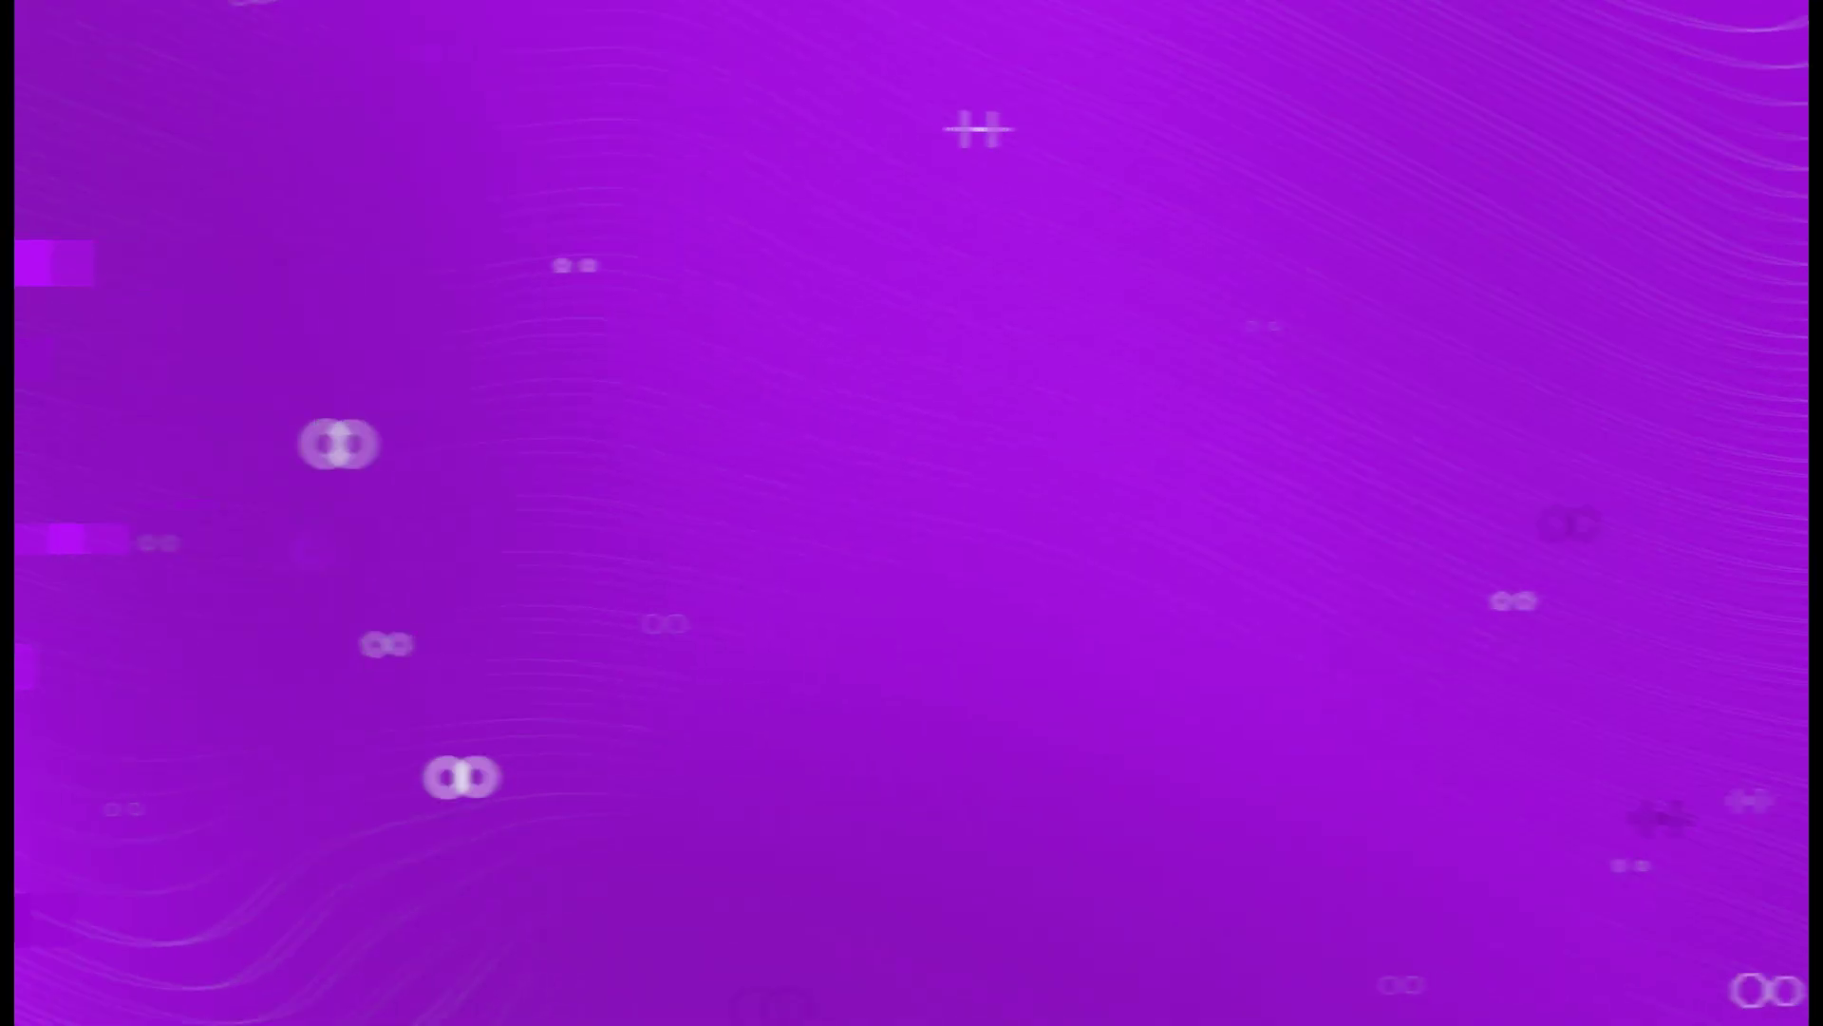